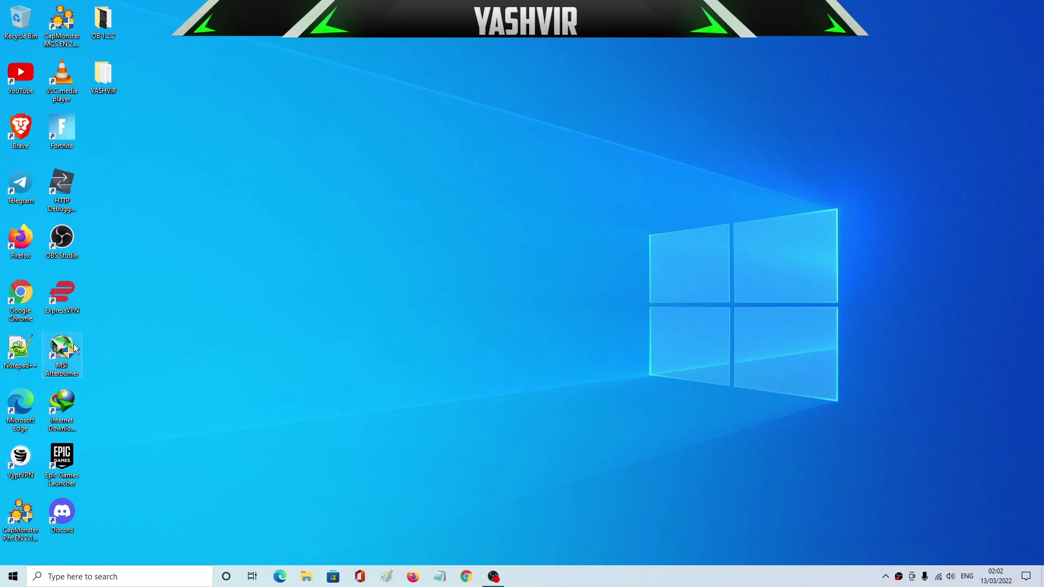
Run MSI Afterburner from its desktop shortcut as administrator and place its window near the screen centre
drag(73, 345, 534, 275)
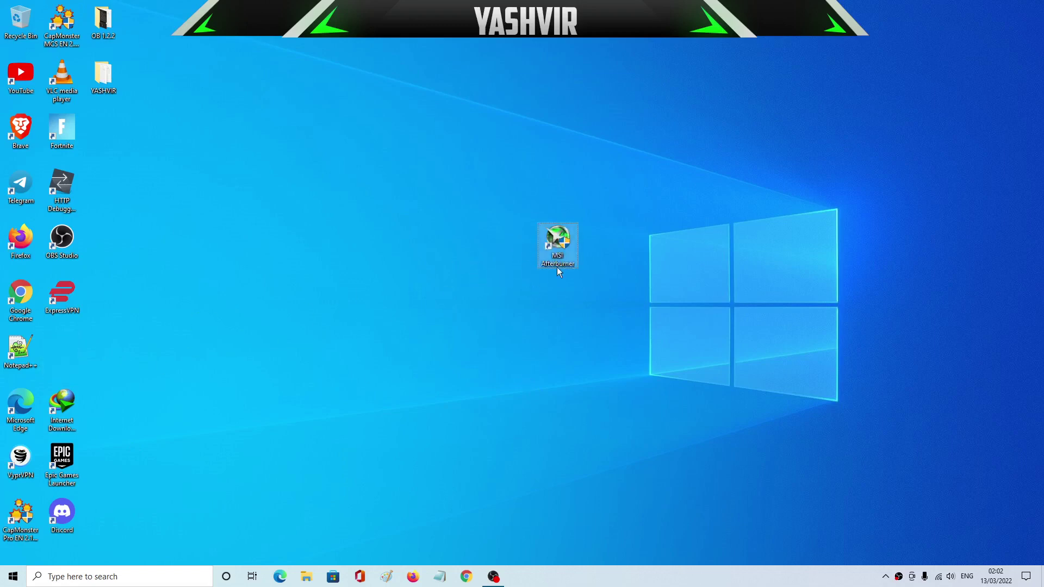
drag(571, 243, 62, 342)
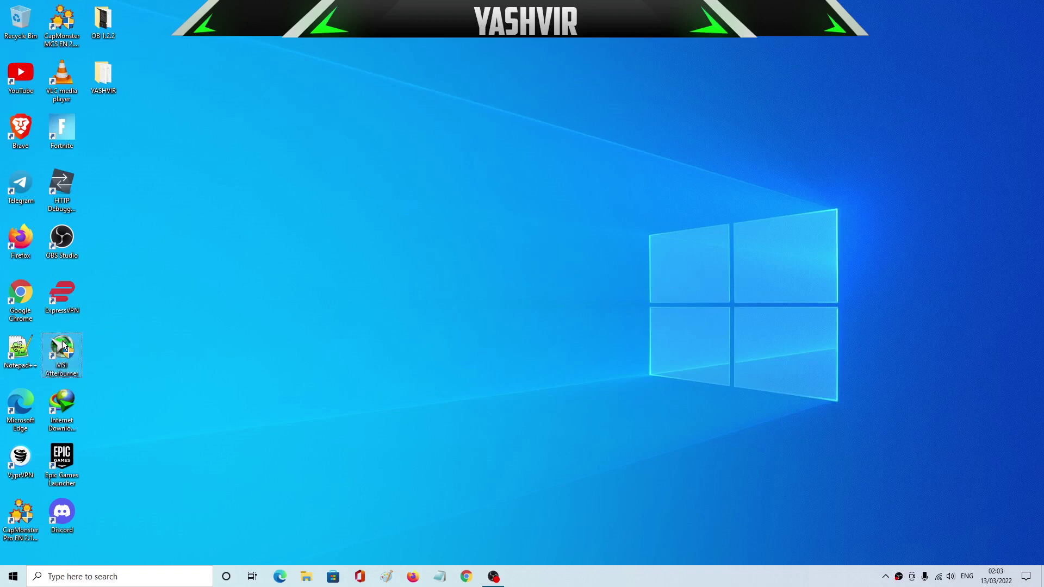
right_click(62, 342)
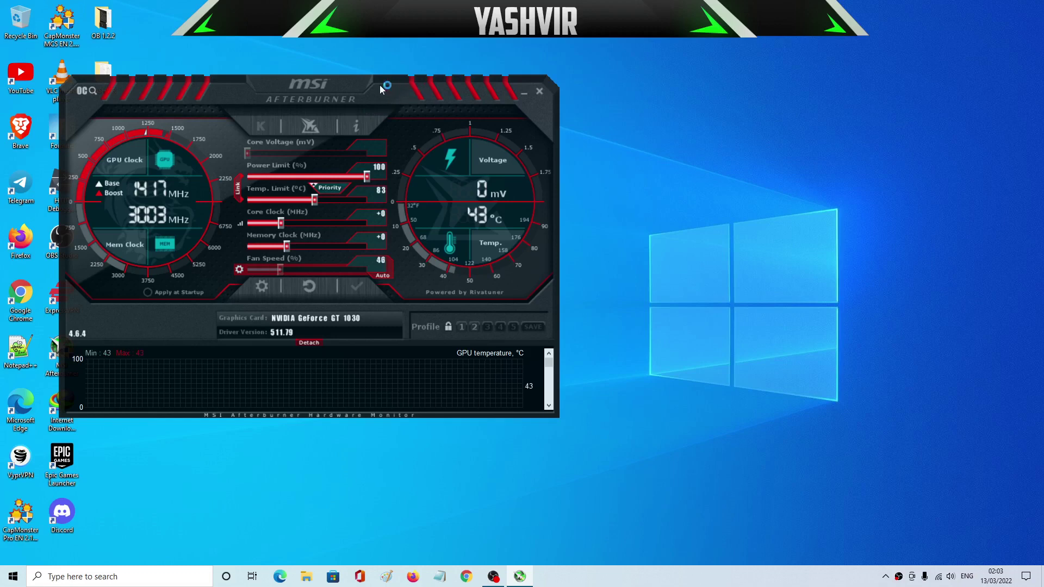
drag(380, 84, 577, 97)
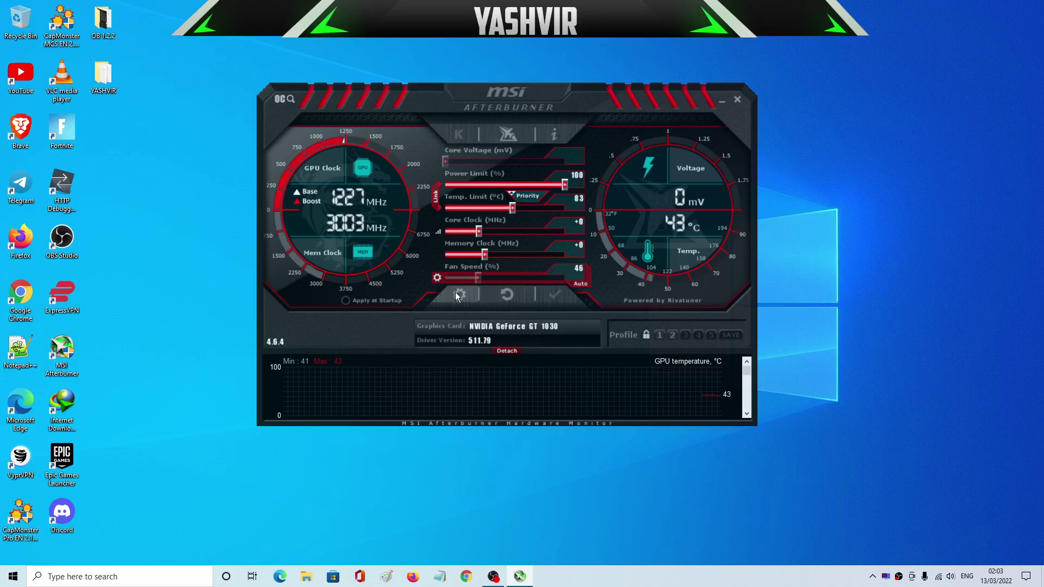
drag(593, 87, 570, 94)
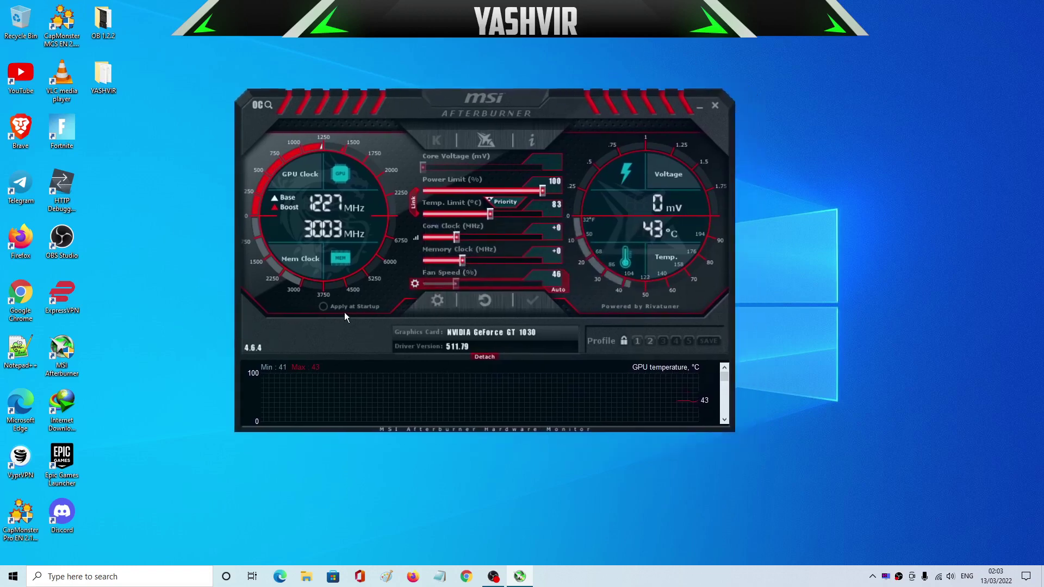
Open the Afterburner properties, reposition the dialog, and go to the User Interface page
click(436, 303)
drag(345, 102, 498, 93)
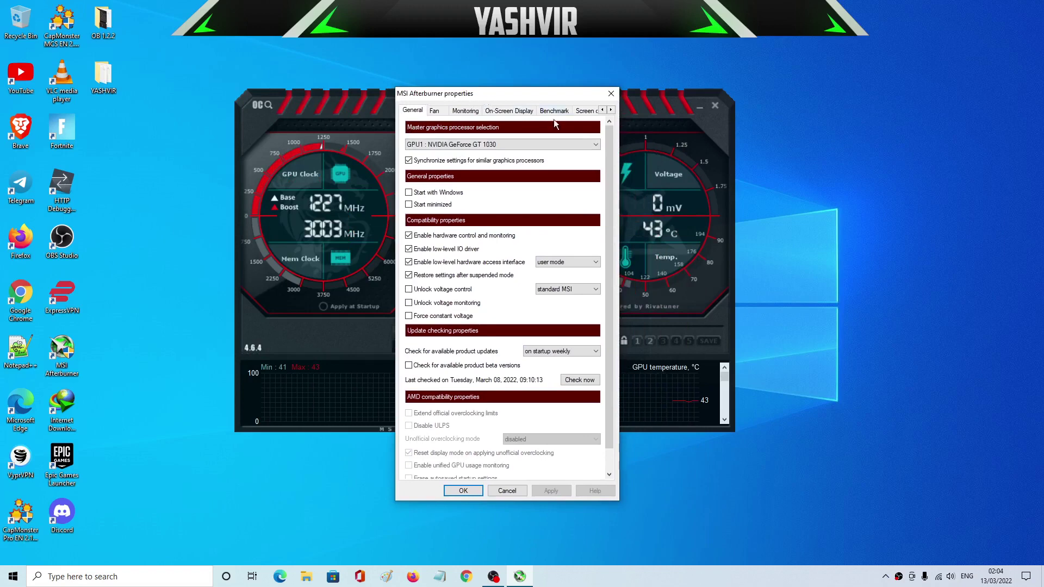
drag(512, 95, 524, 204)
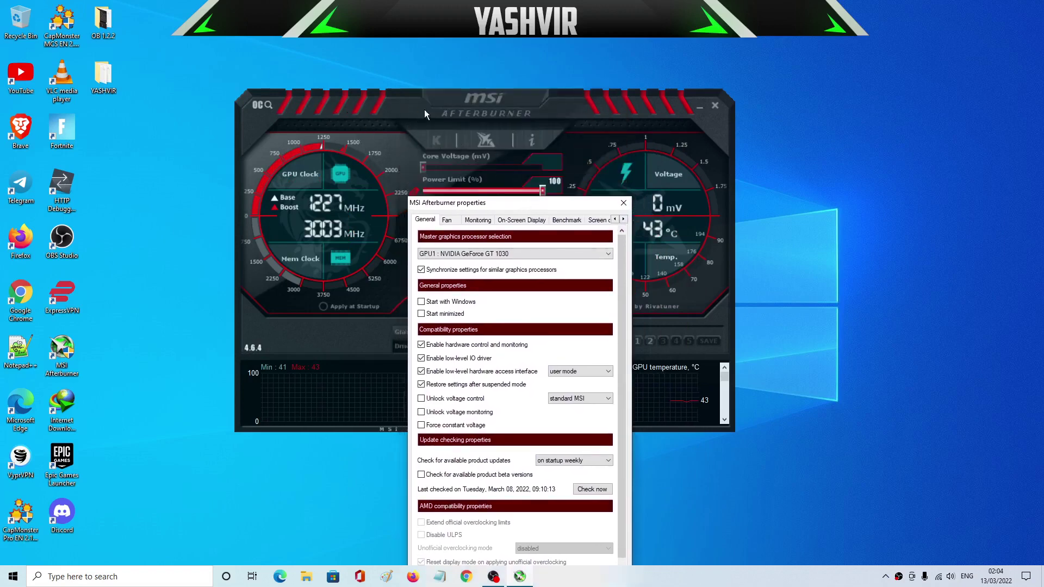
drag(547, 210, 465, 118)
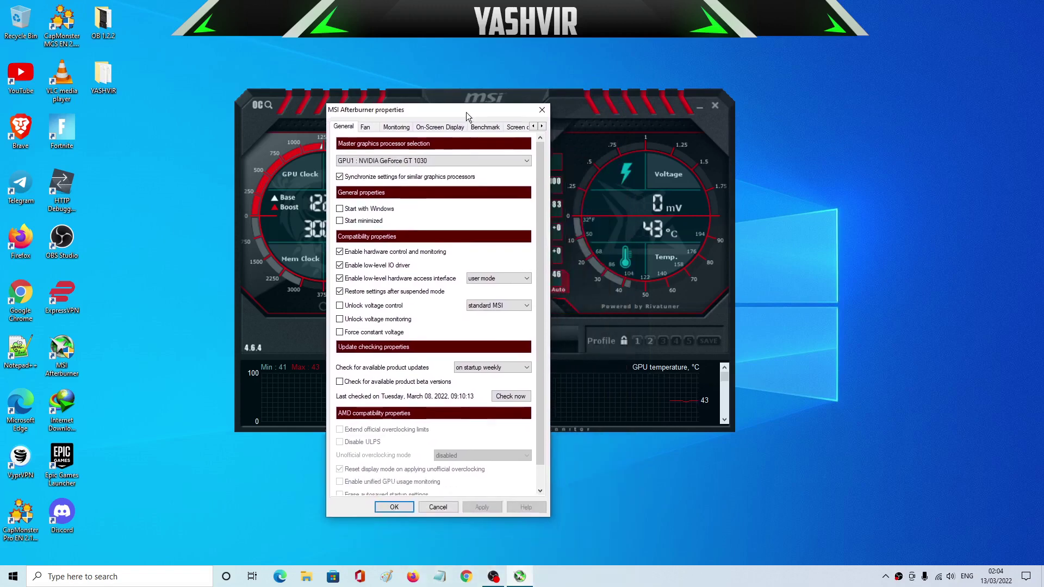
click(542, 126)
click(542, 127)
click(542, 127)
click(542, 127)
click(499, 127)
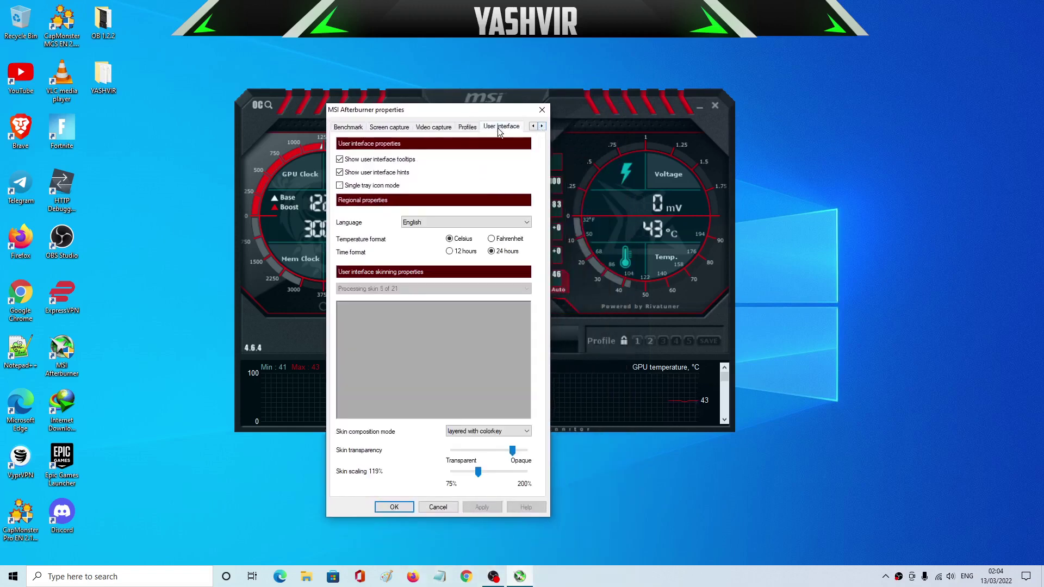
Try the MSI Cyborg V2, a default, MSI Indigo and Touch of Modern skins, then choose MSI Gaming Z
click(463, 289)
click(384, 363)
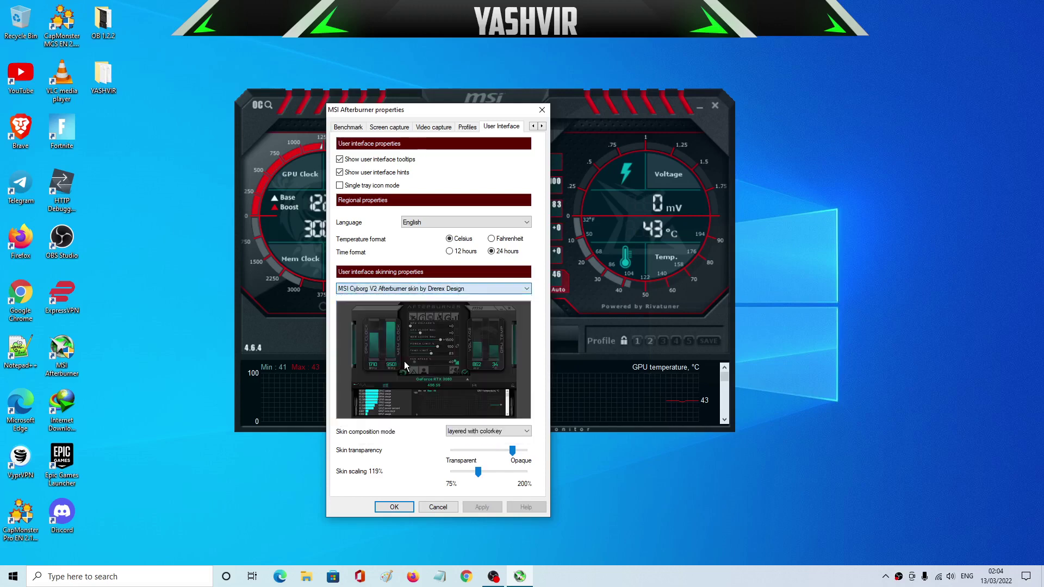
click(450, 290)
scroll(449, 327, up, 3)
click(381, 299)
click(450, 289)
click(402, 369)
click(422, 290)
scroll(422, 333, up, 3)
click(422, 333)
click(422, 290)
scroll(418, 359, up, 3)
click(416, 360)
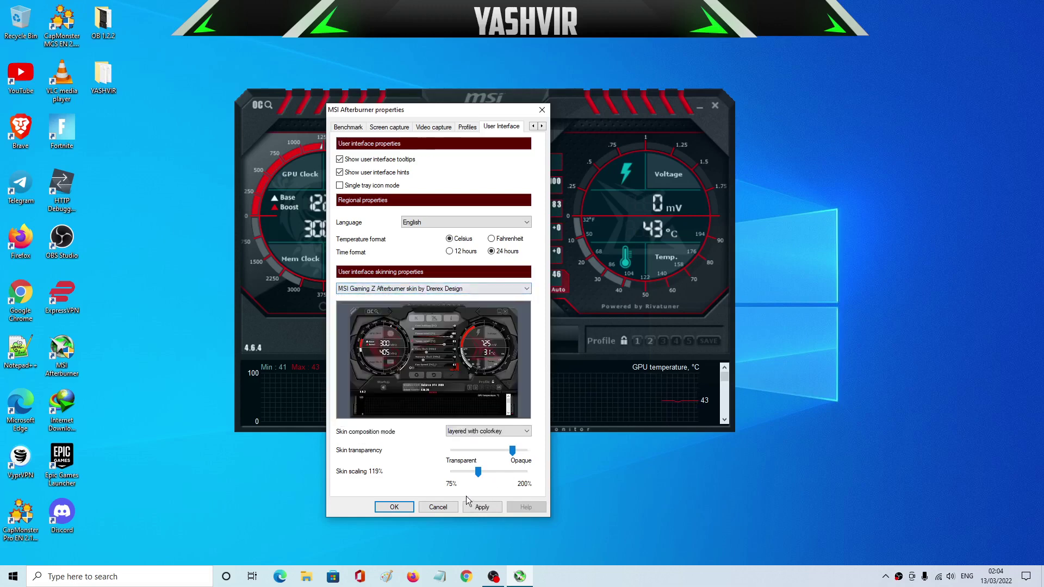
Return to General settings and check that GeForce GT 1030 is the master graphics processor
click(532, 127)
double_click(532, 126)
click(533, 126)
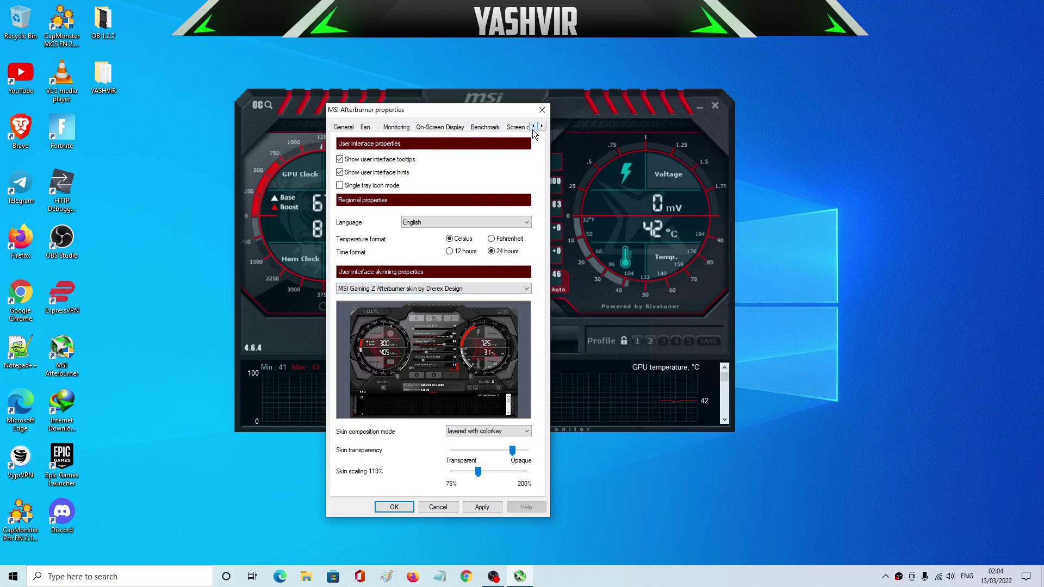
click(542, 127)
click(533, 127)
click(344, 127)
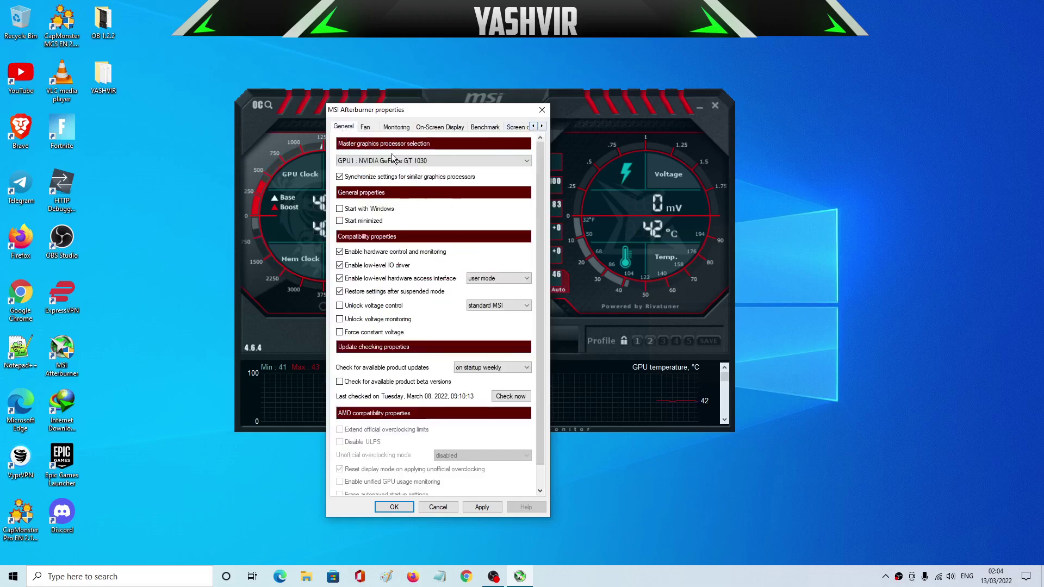
click(409, 161)
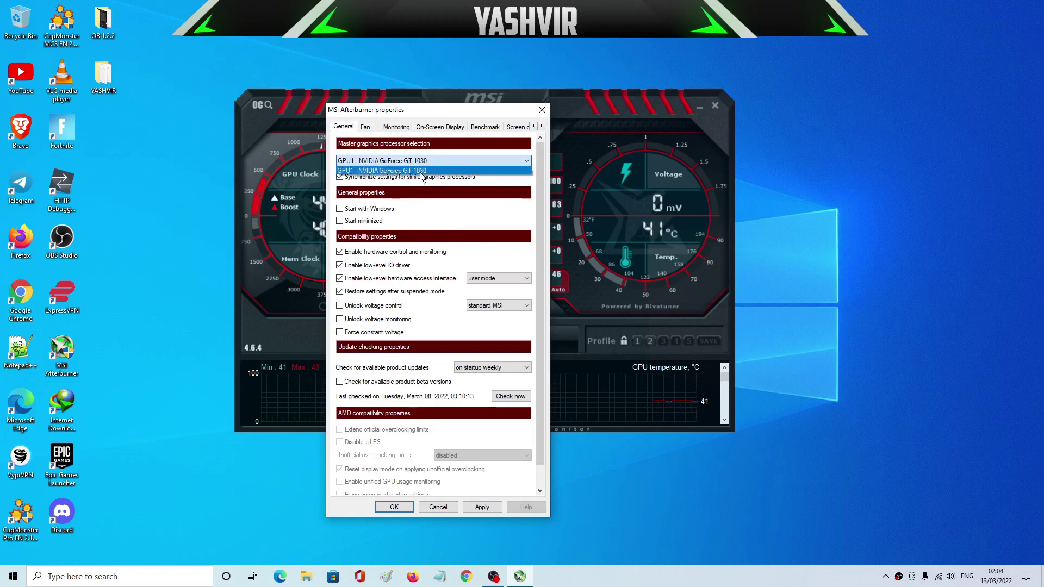
click(389, 136)
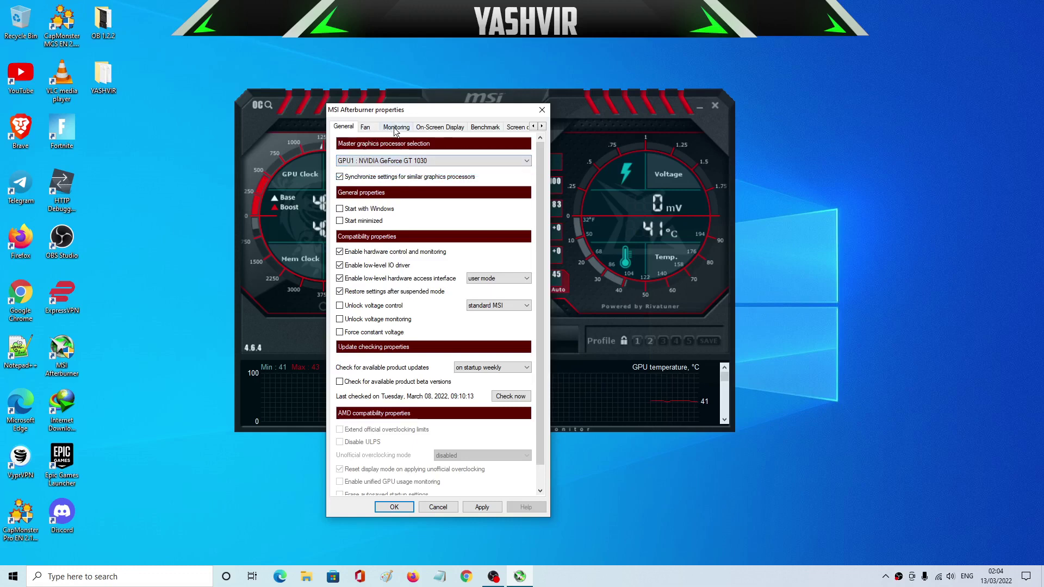
On the Monitoring page, keep the GPU temperature graph active with Show in On-Screen Display checked
click(395, 129)
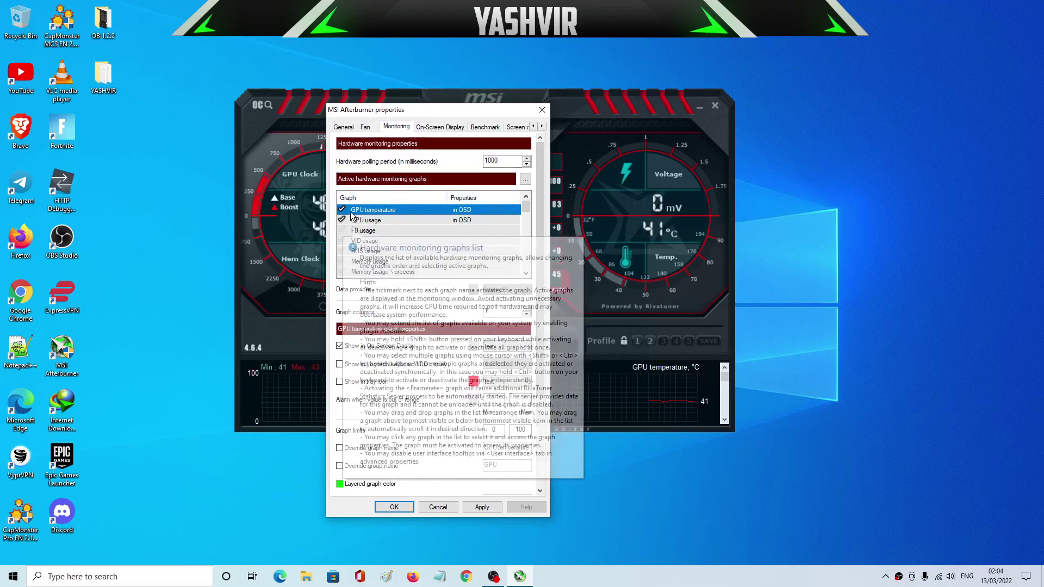
click(342, 210)
click(343, 220)
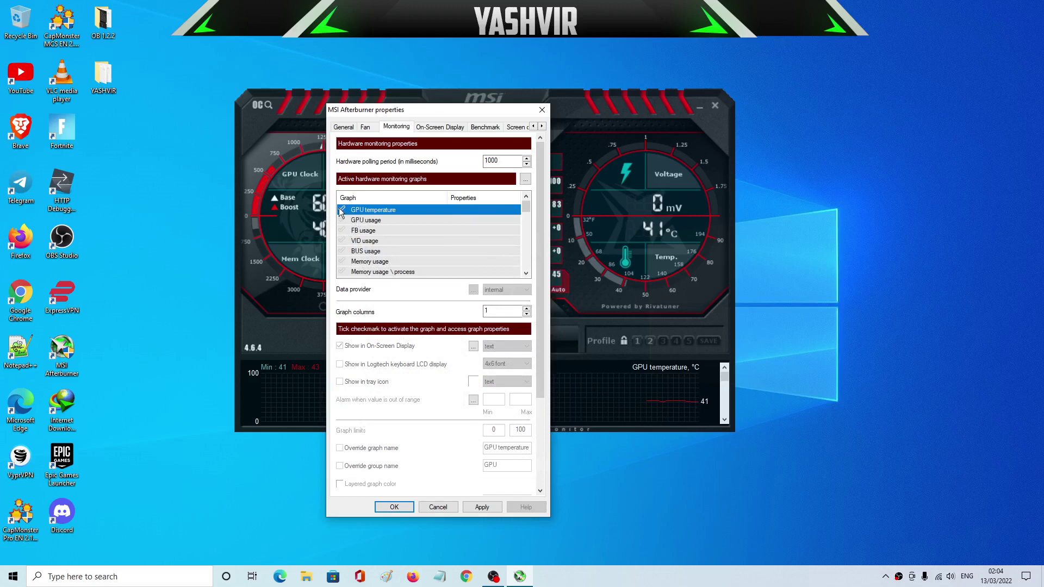
click(342, 211)
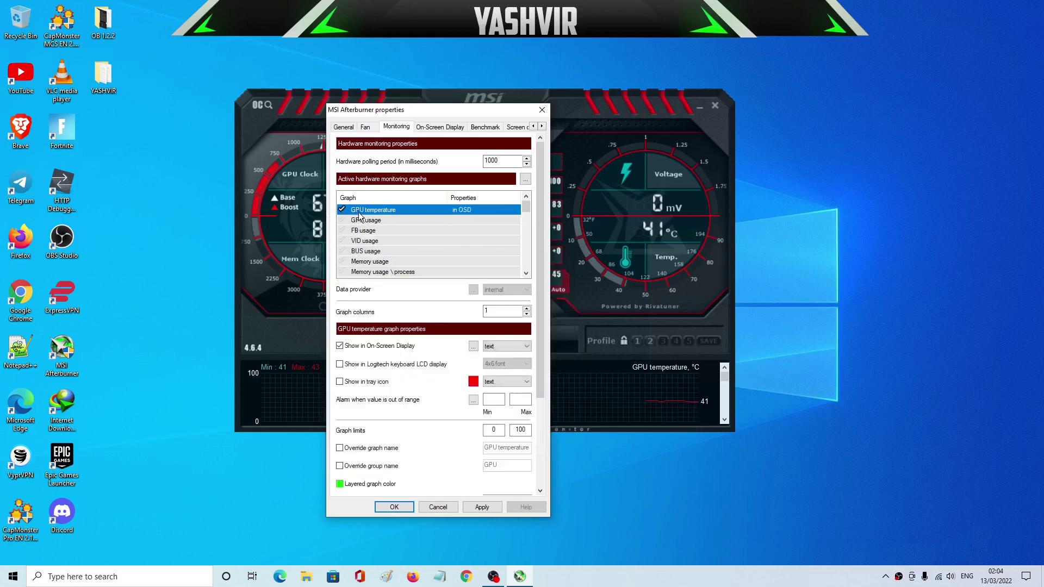
click(340, 347)
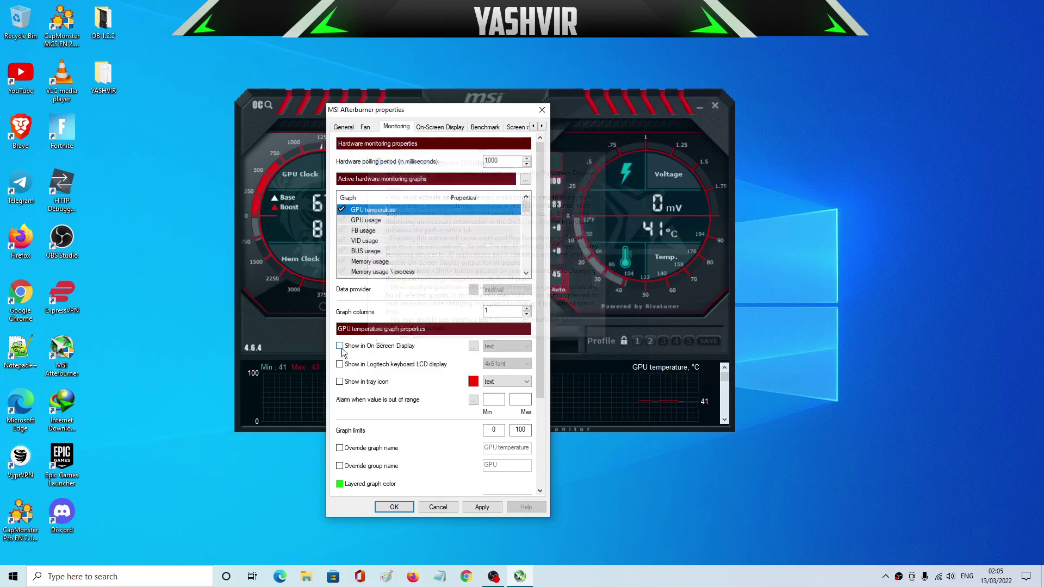
click(357, 353)
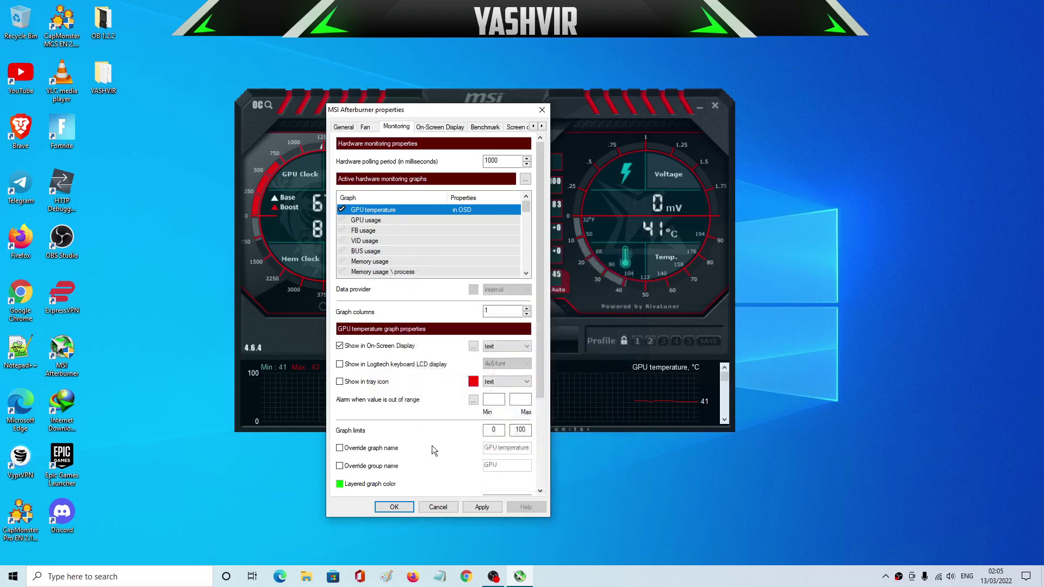
drag(537, 367, 544, 456)
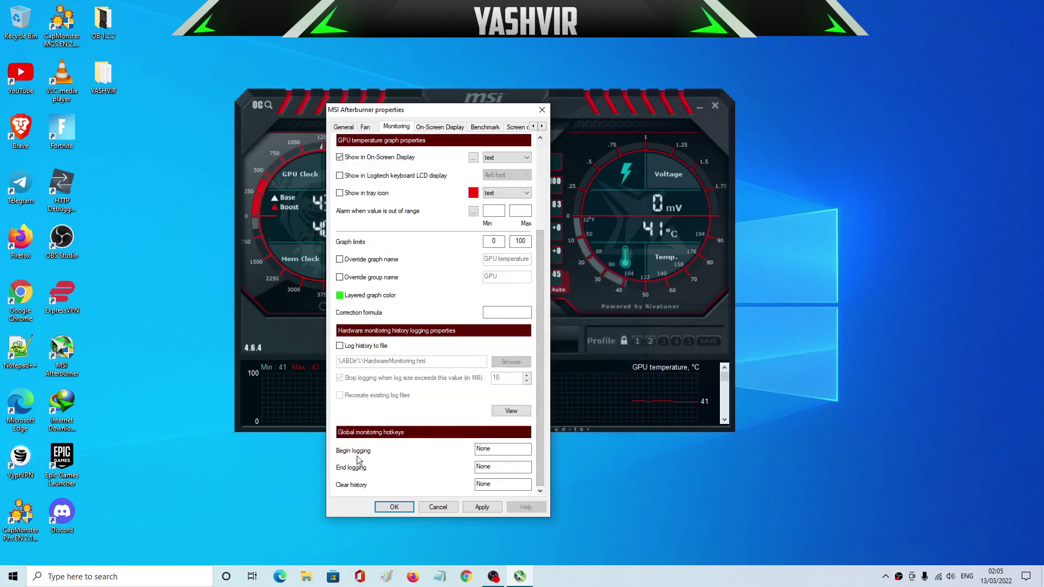
drag(534, 400, 537, 312)
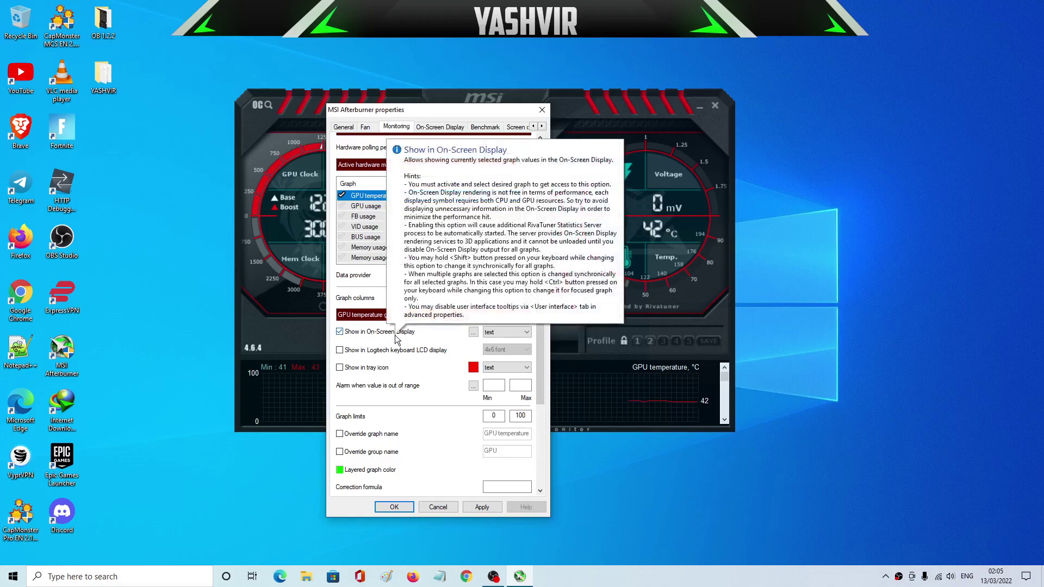
Select the GPU usage and Memory clock graphs and toggle their activation and overlay checkboxes
click(342, 206)
click(358, 207)
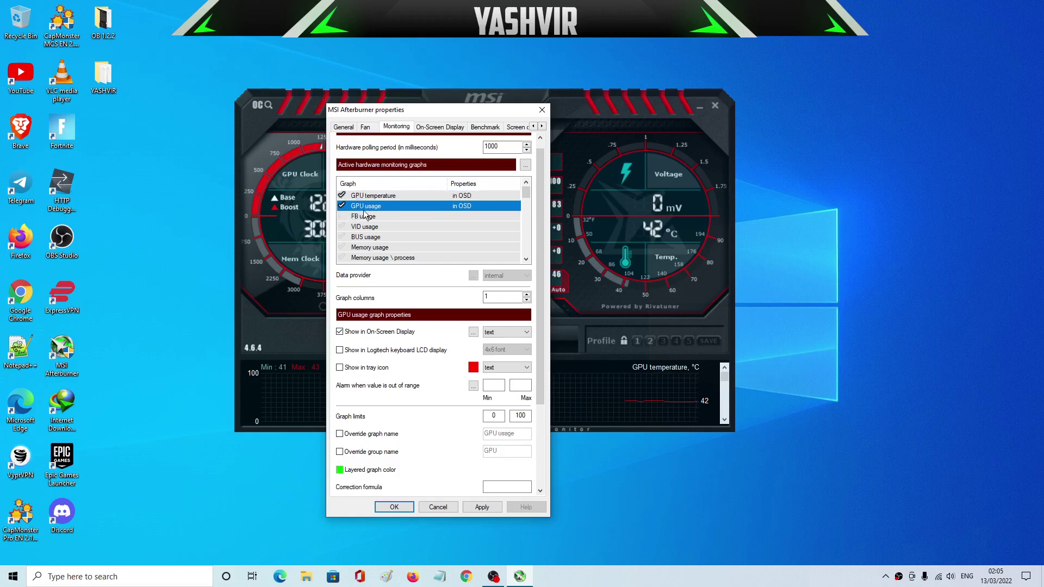
drag(530, 195, 530, 194)
drag(523, 190, 523, 205)
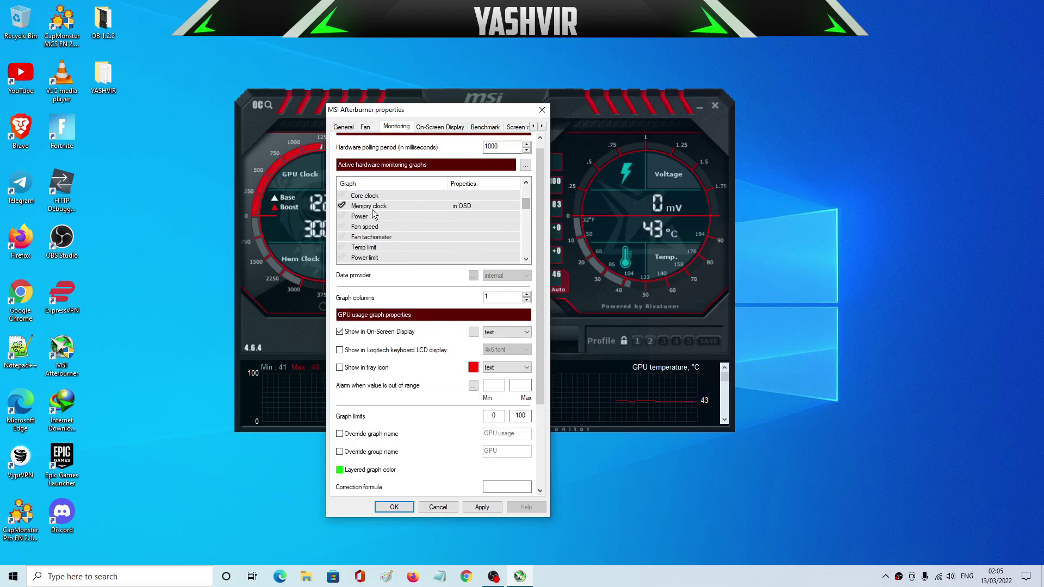
click(341, 206)
click(342, 207)
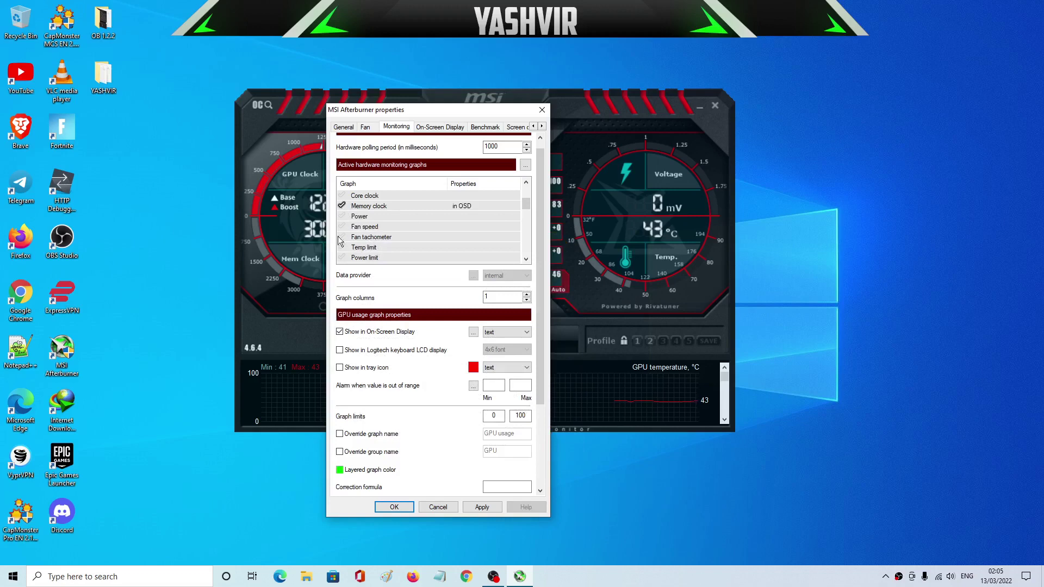
click(375, 209)
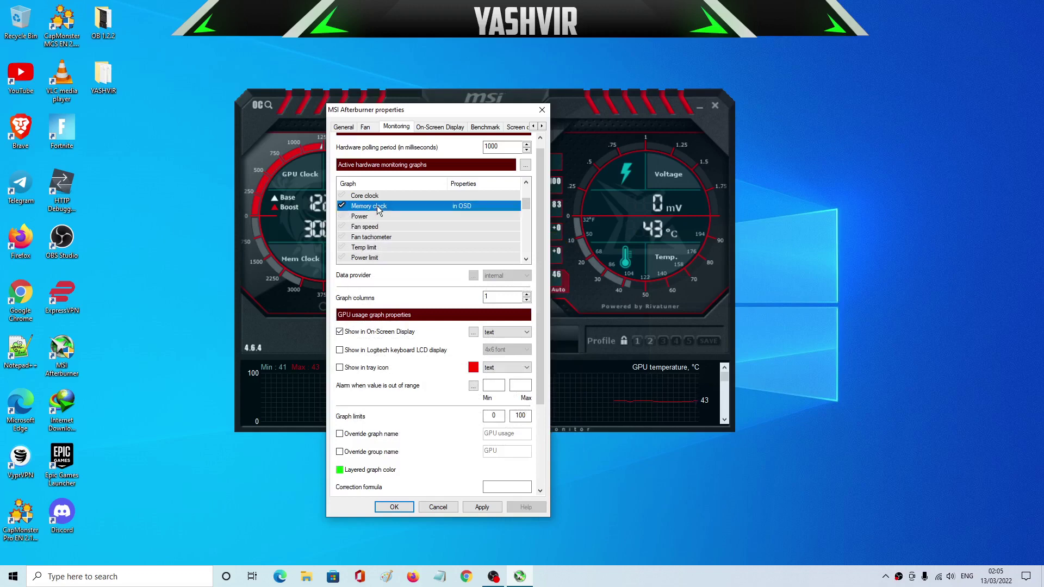
click(355, 334)
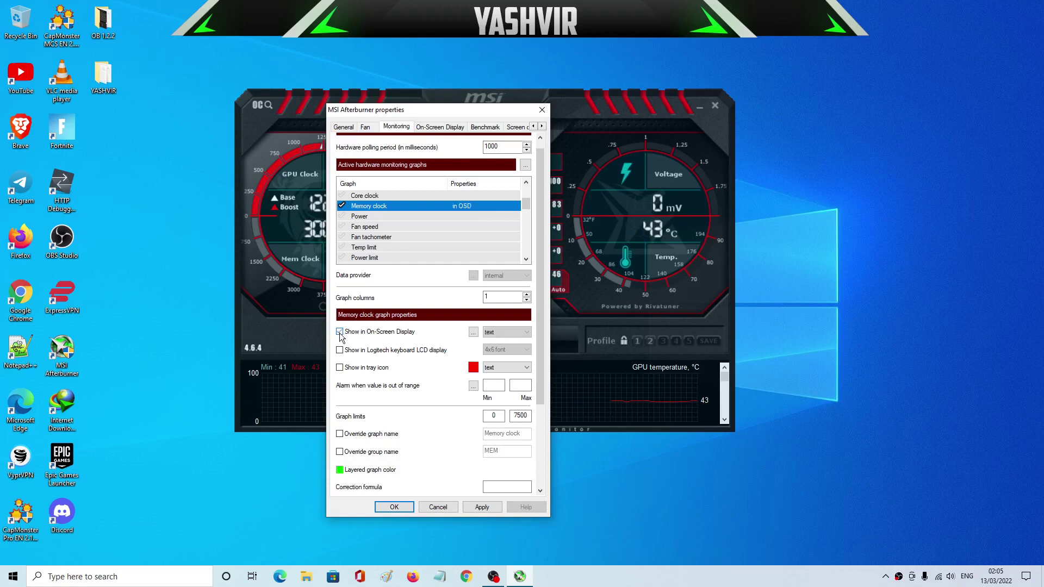
Turn Memory clock's on-screen display back on and review the CPU temperature graph's properties
click(340, 333)
drag(527, 206, 526, 222)
click(362, 217)
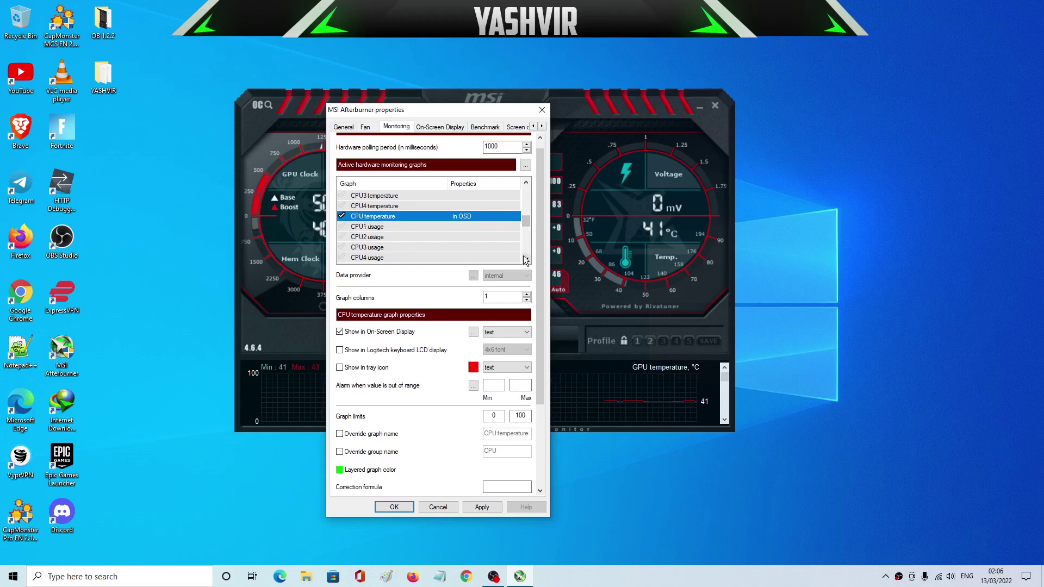
scroll(409, 241, down, 1)
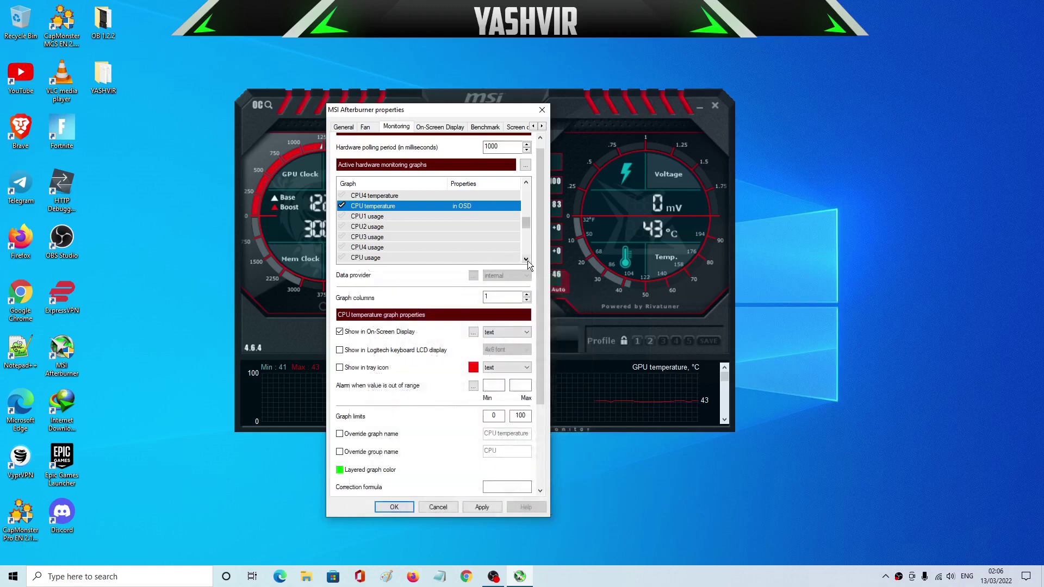
Activate the CPU usage graph and verify RAM usage is set to show in the overlay
click(527, 259)
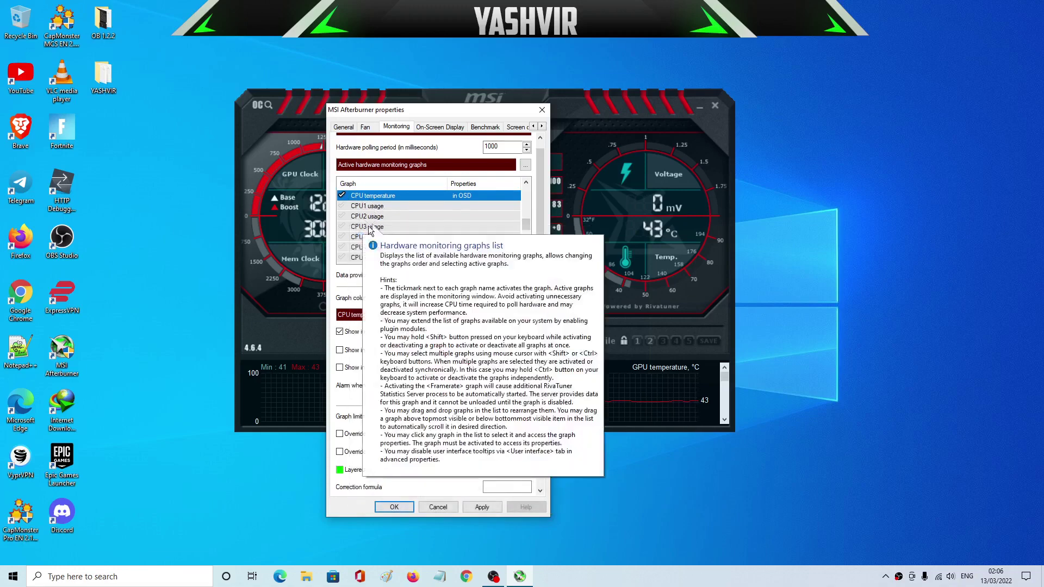
click(342, 247)
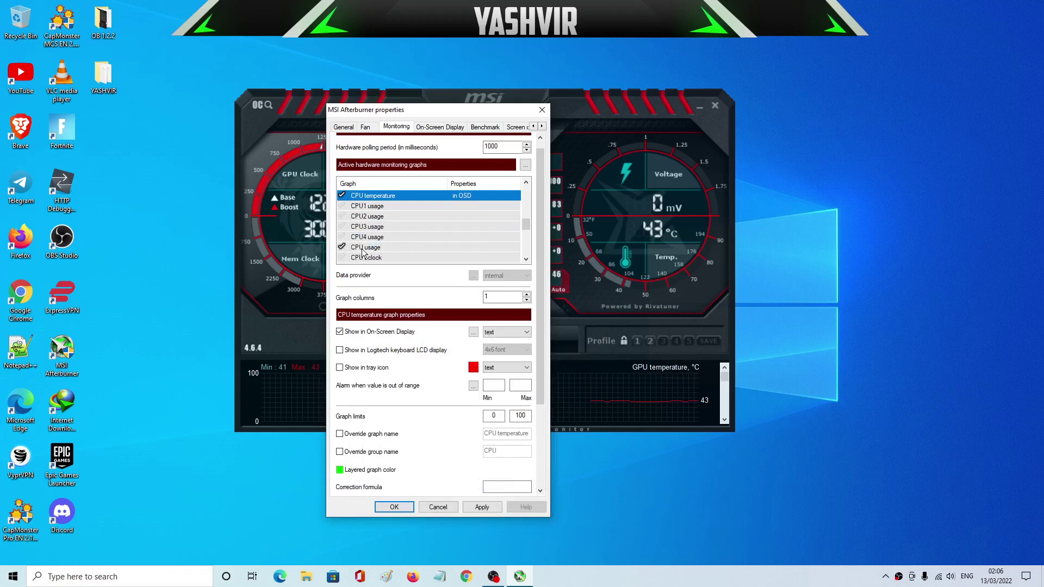
click(518, 259)
click(526, 260)
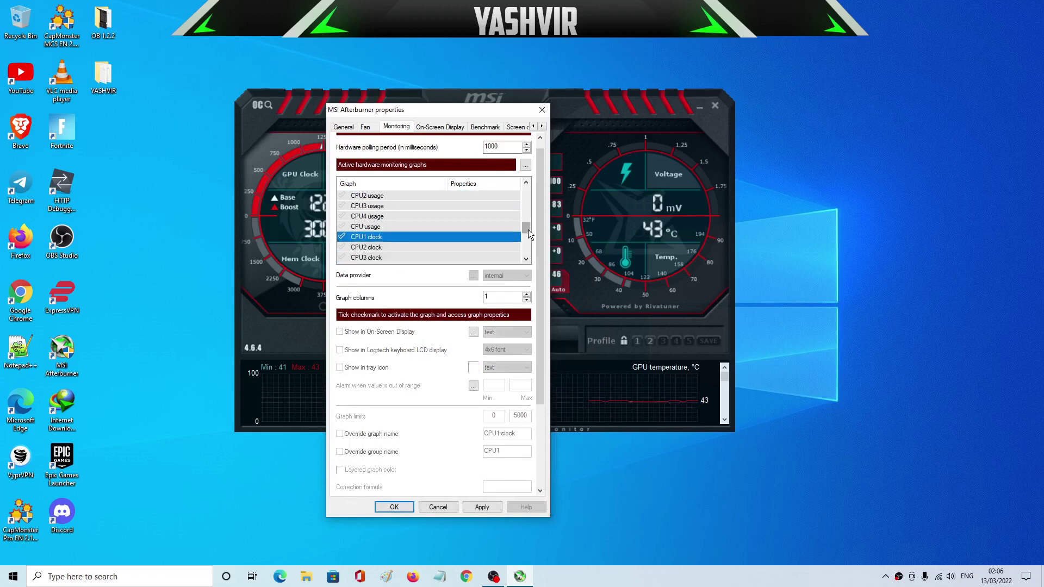
drag(527, 229, 527, 245)
click(363, 228)
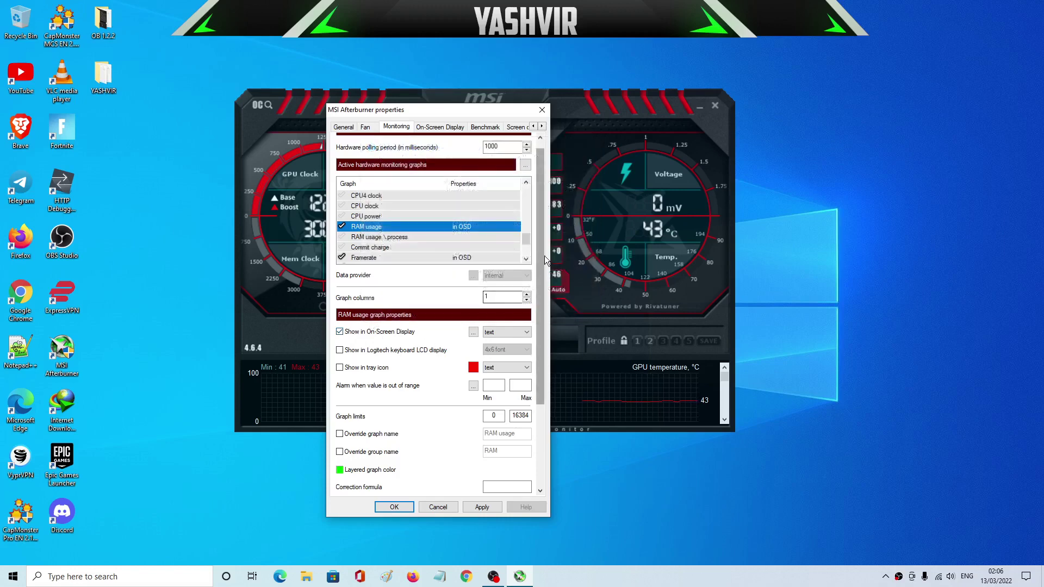
Scroll to the Framerate, Frametime, 1% Low and 0.1% Low graphs to confirm each shows in OSD
drag(525, 240, 527, 245)
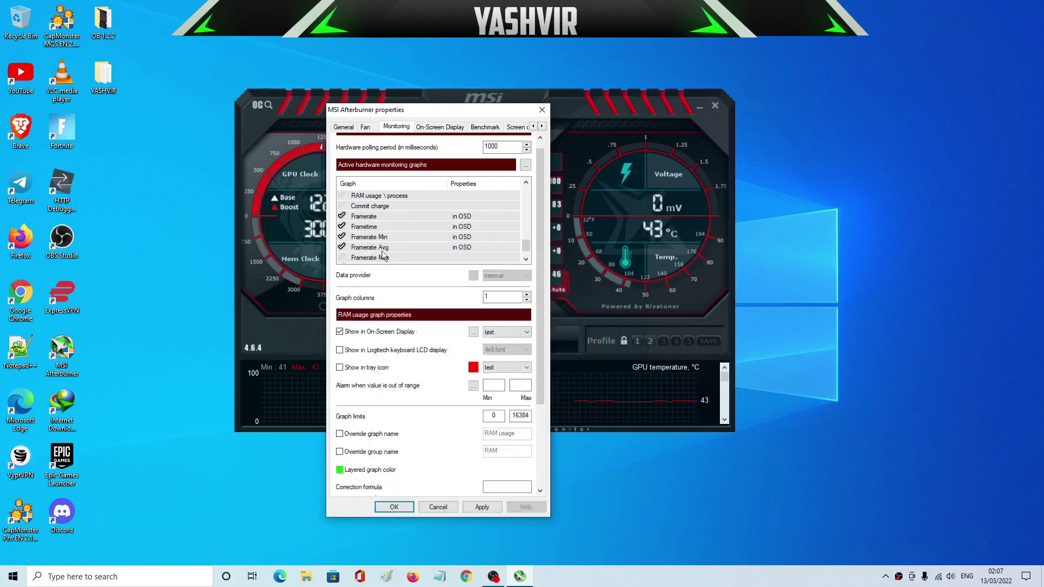
click(526, 260)
click(526, 260)
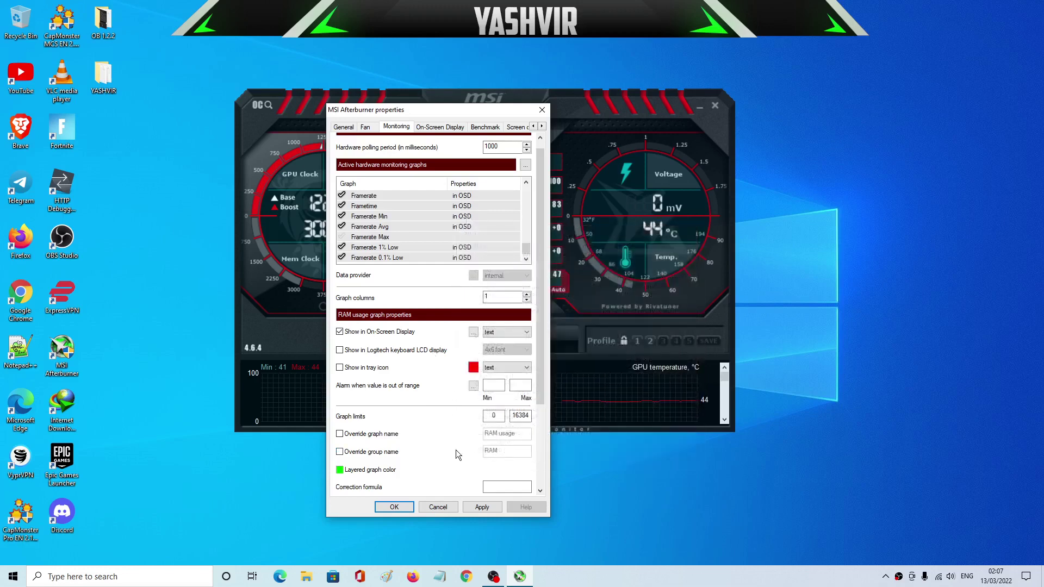
scroll(544, 239, down, 2)
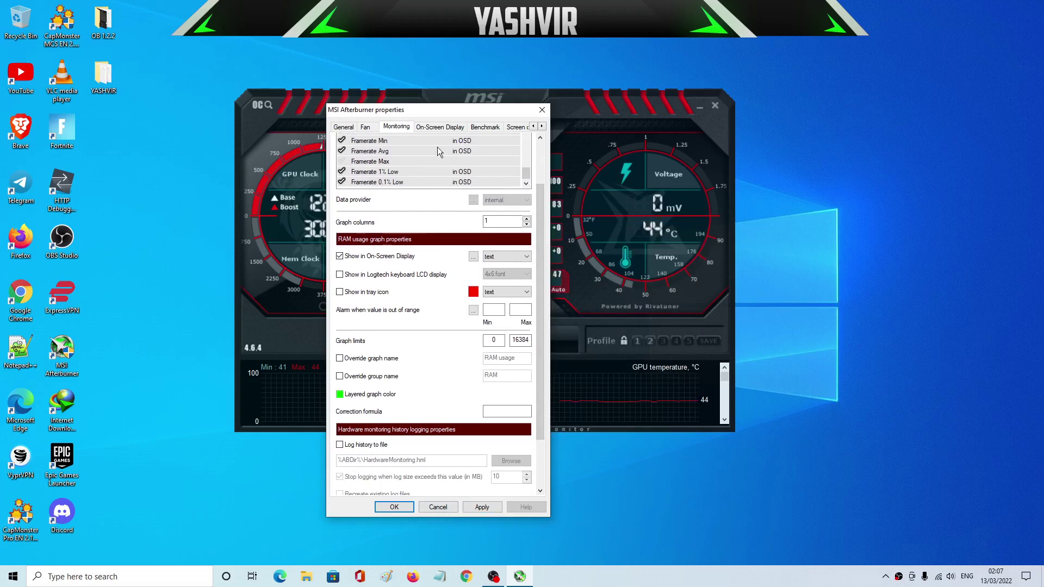
click(440, 127)
click(396, 129)
Review the overlay's toggle, show and hide hotkeys on the On-Screen Display page, then close properties
click(437, 129)
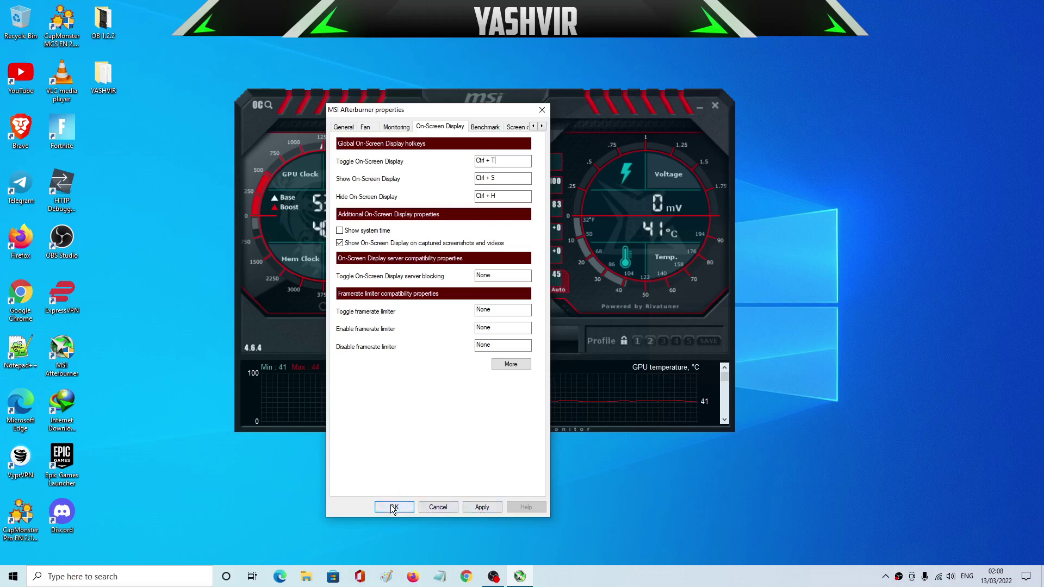
click(442, 510)
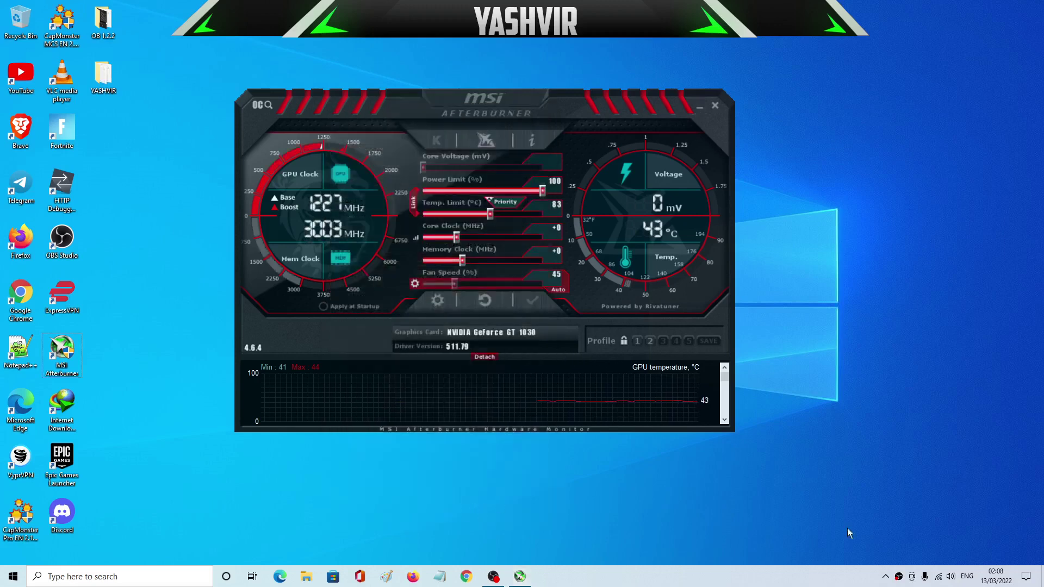
Launch RivaTuner Statistics Server from the tray overflow and move its window over Afterburner
click(886, 577)
click(855, 585)
click(886, 577)
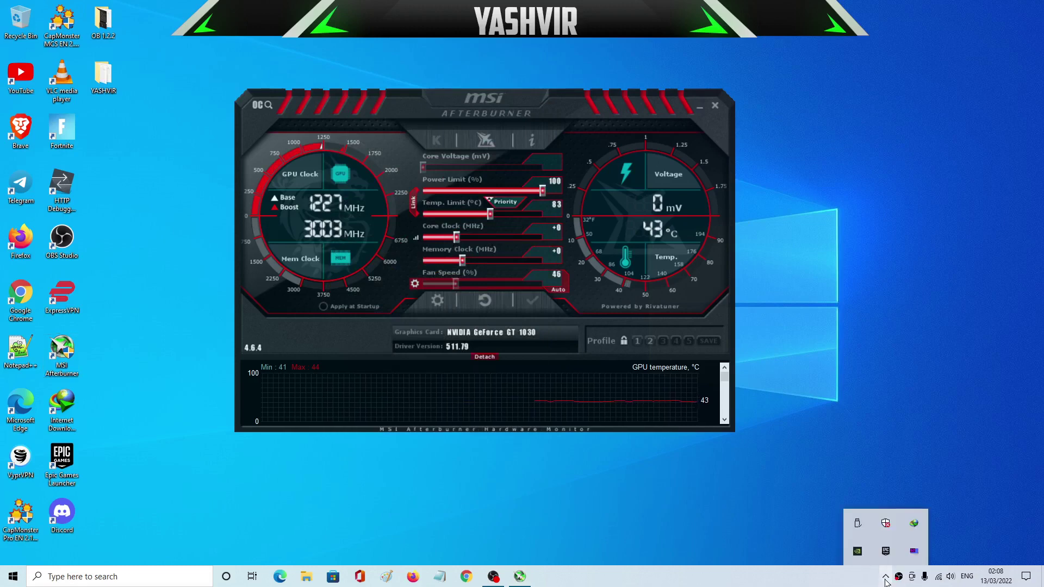
click(915, 551)
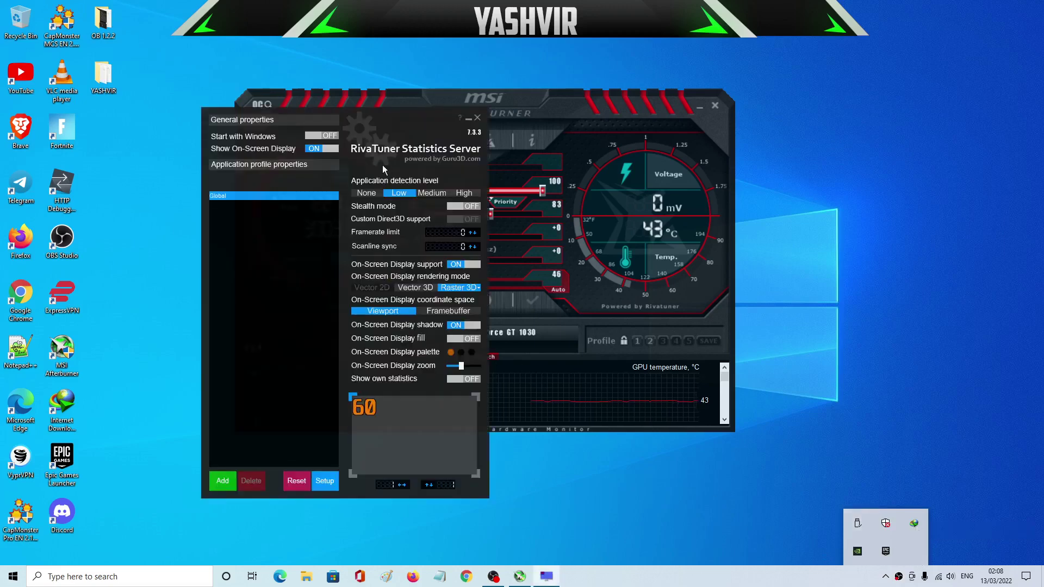
drag(376, 122, 520, 125)
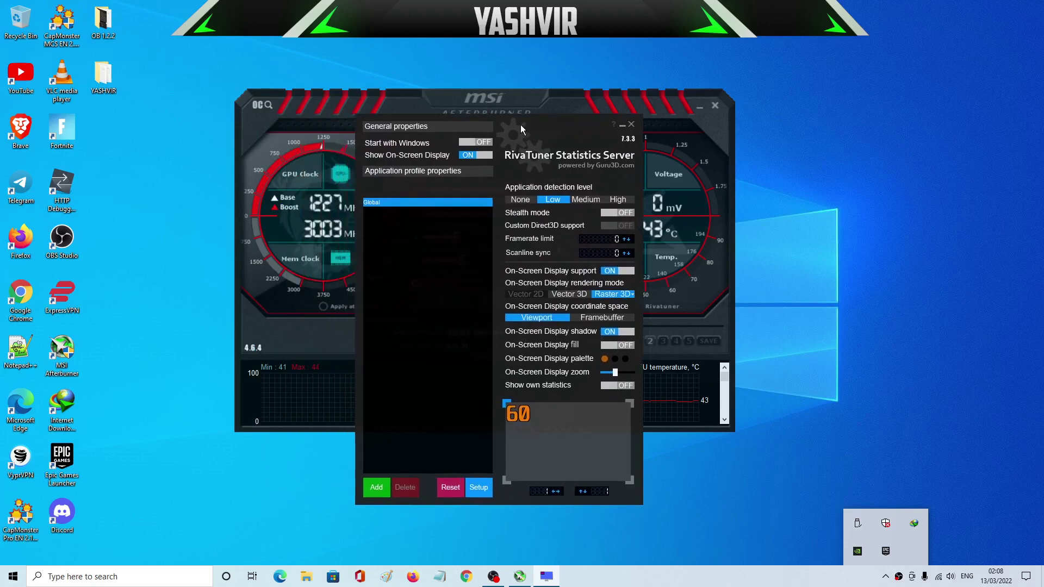
click(755, 423)
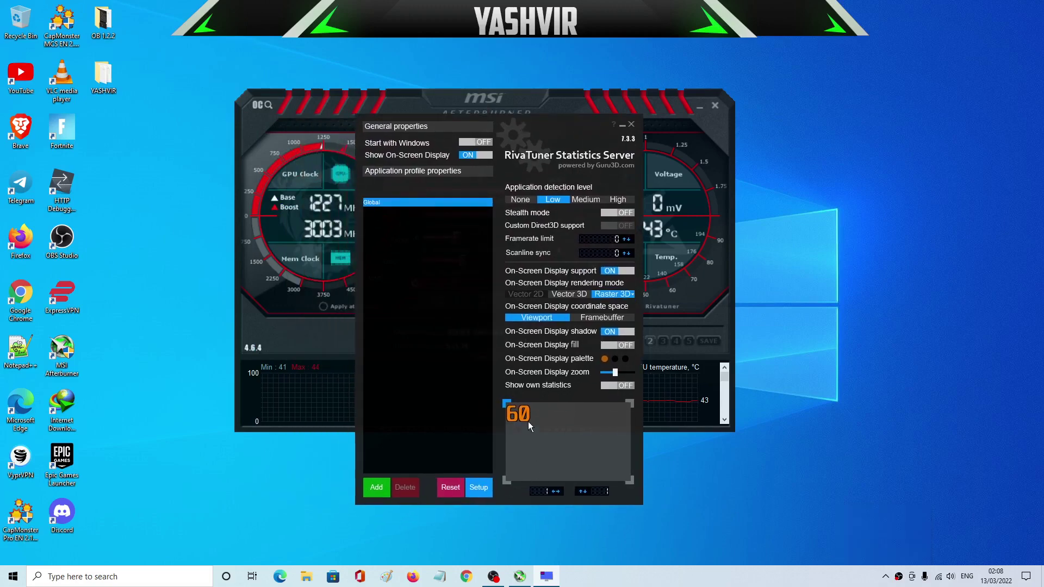
Browse the RTSS Plugins, User Interface and General settings pages, then cancel without changes
click(476, 489)
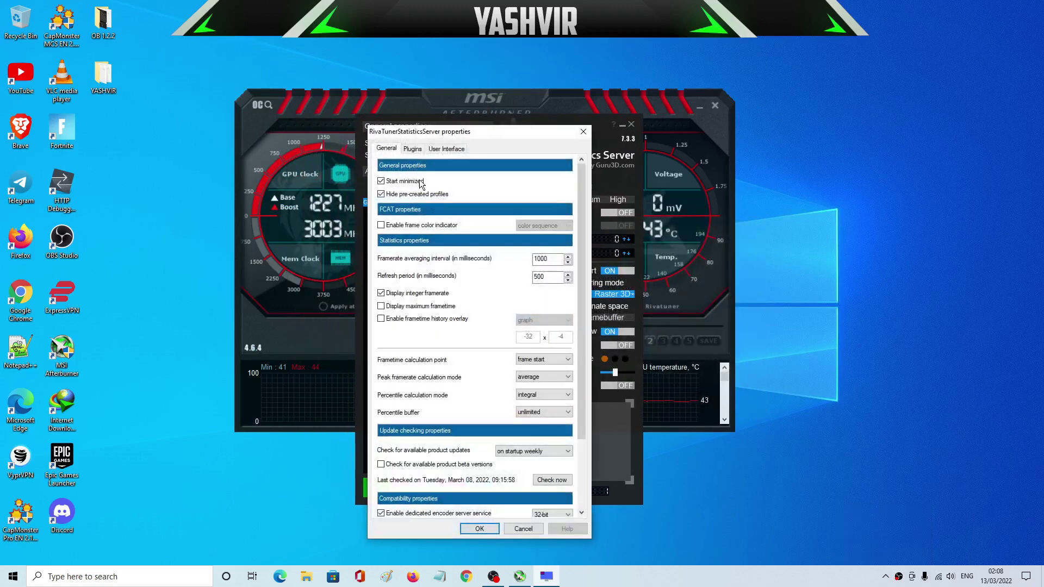
click(412, 149)
click(446, 149)
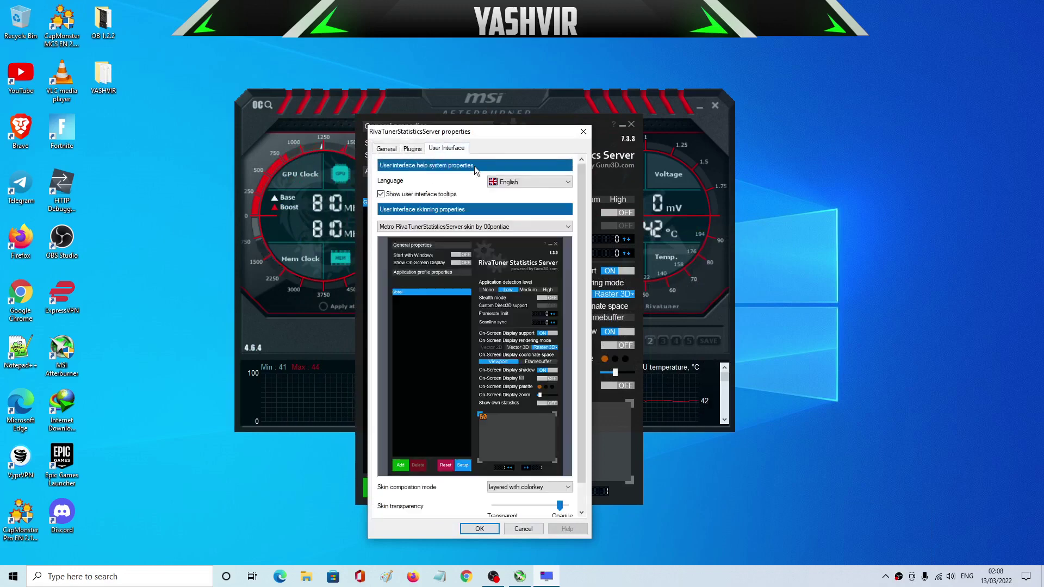
click(387, 149)
drag(586, 267, 571, 308)
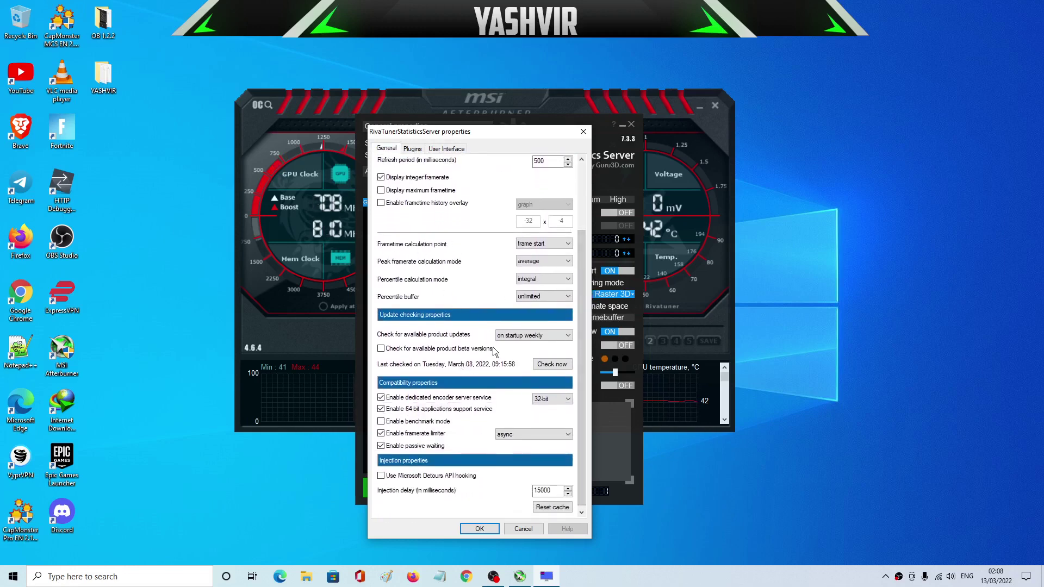
drag(583, 373, 579, 317)
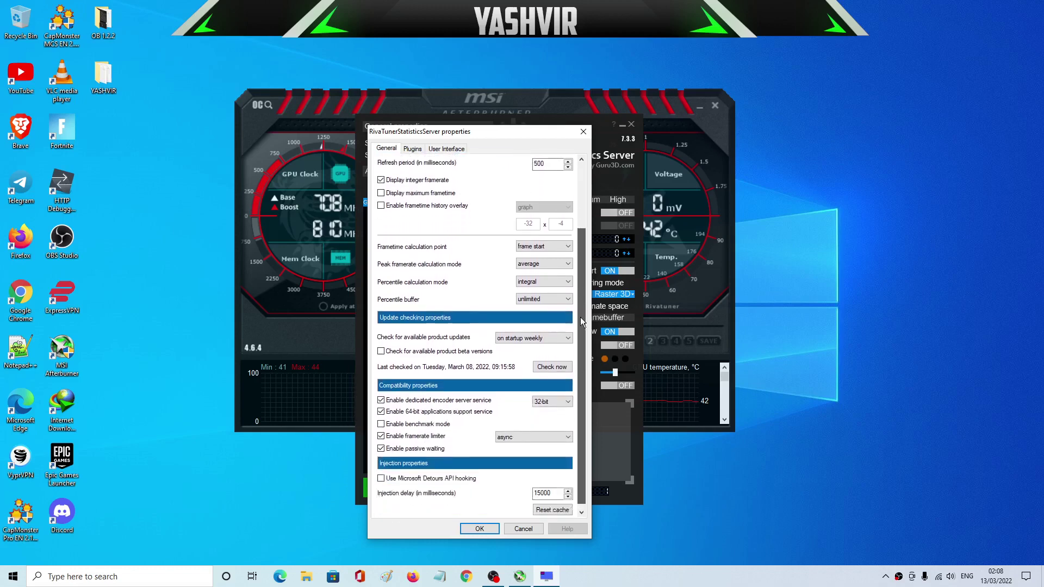
click(519, 530)
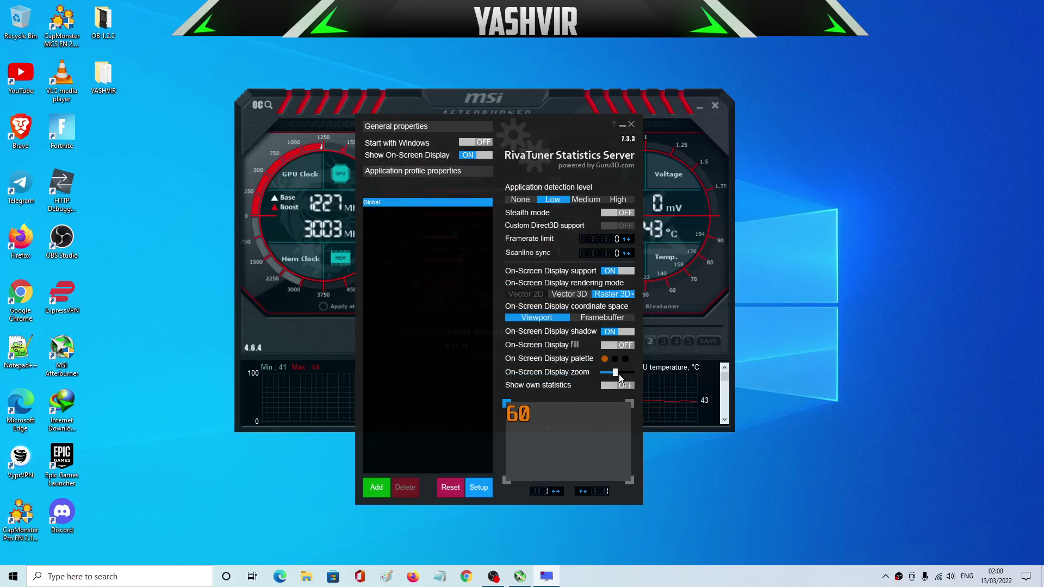
mouse_move(620, 376)
mouse_down()
mouse_move(605, 377)
mouse_move(638, 386)
mouse_up()
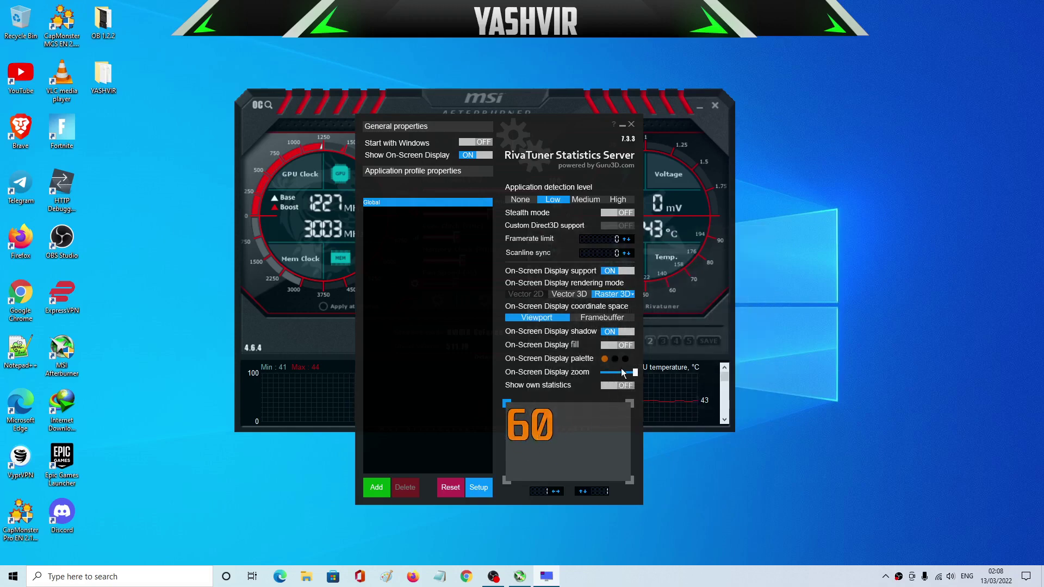
drag(635, 373, 616, 374)
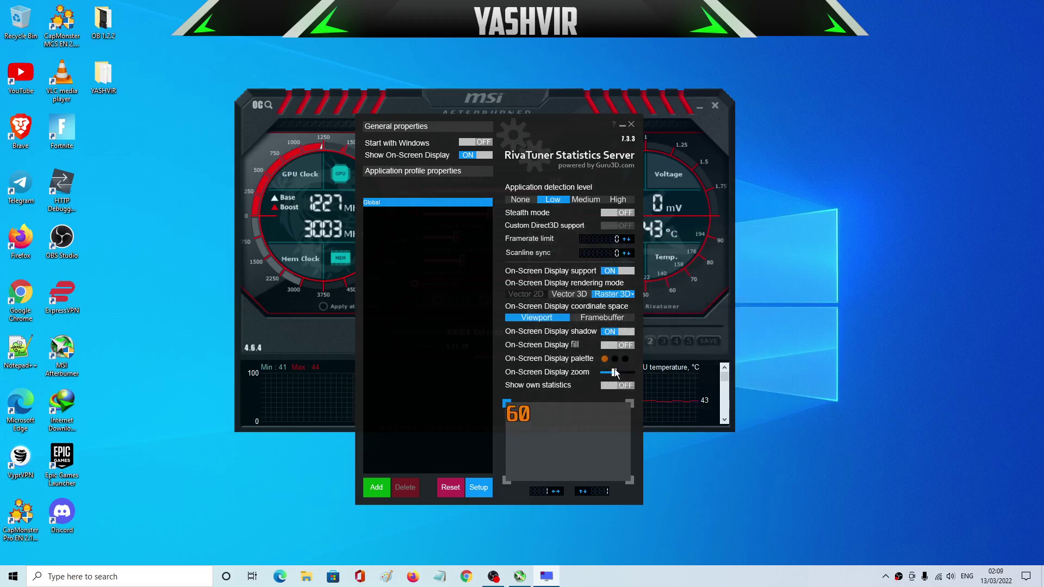
mouse_move(617, 373)
mouse_down()
mouse_move(599, 377)
mouse_move(622, 379)
mouse_up()
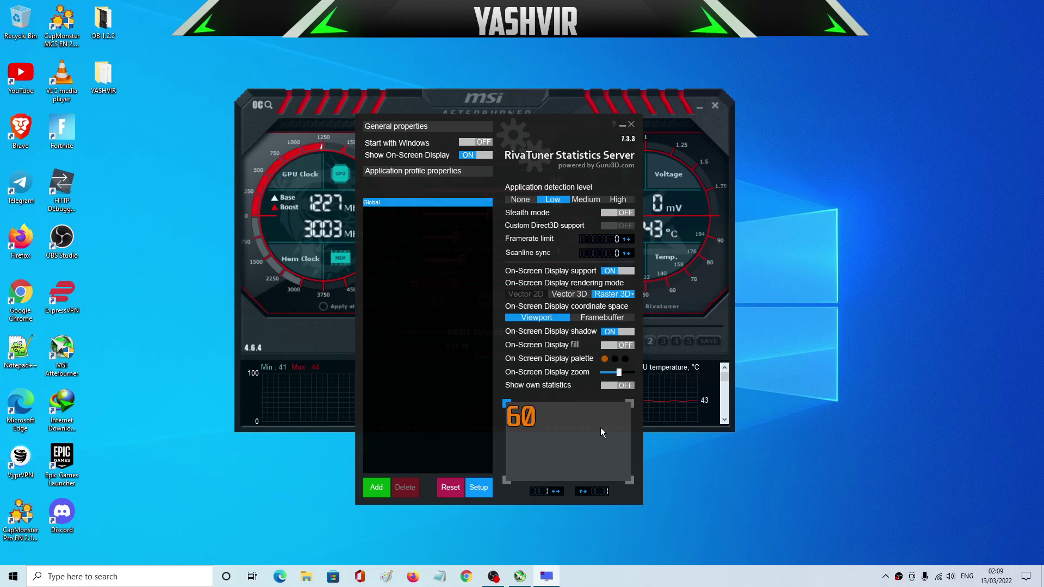
click(579, 295)
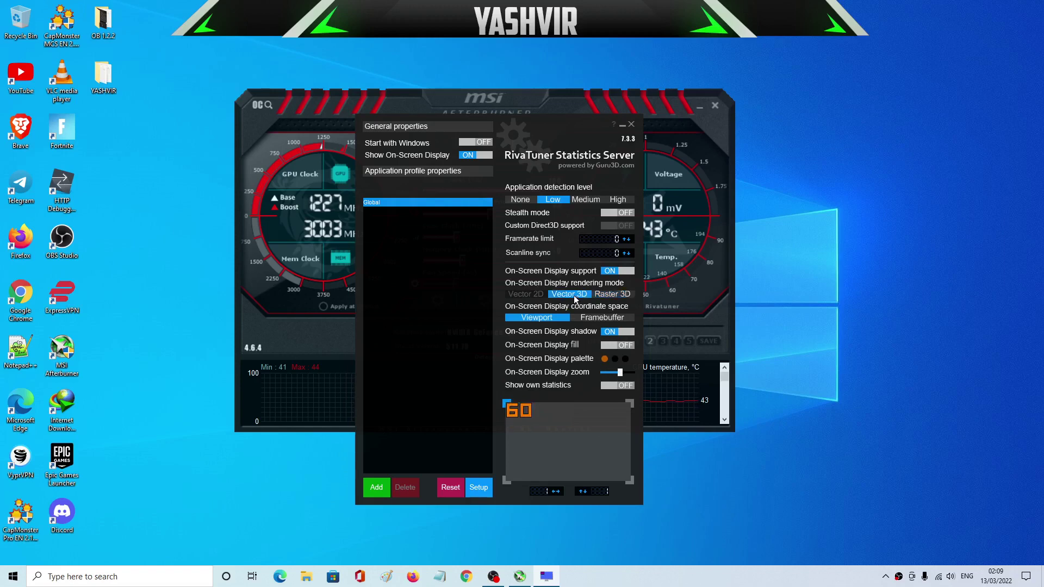
click(621, 296)
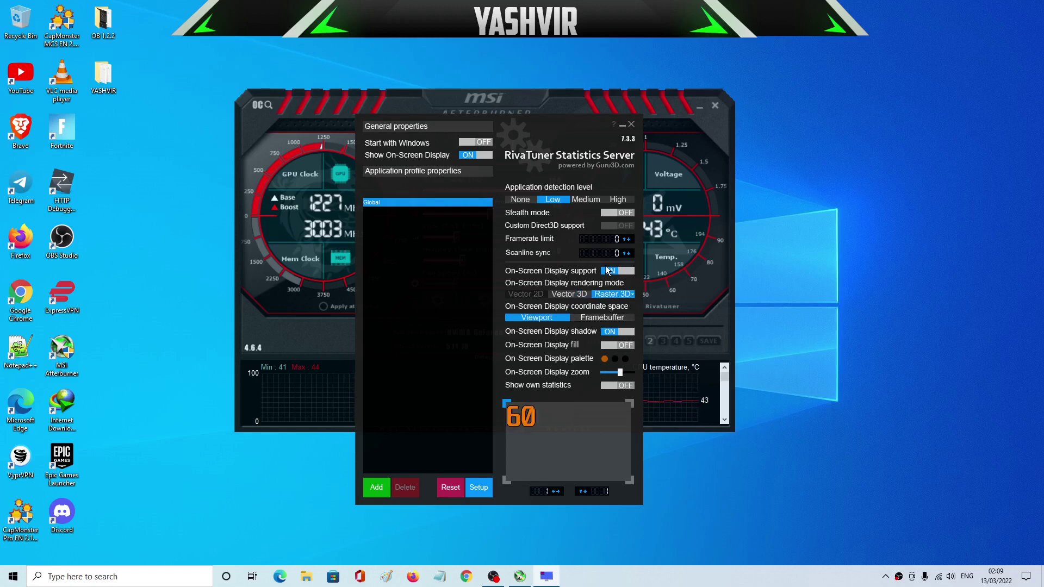
click(612, 274)
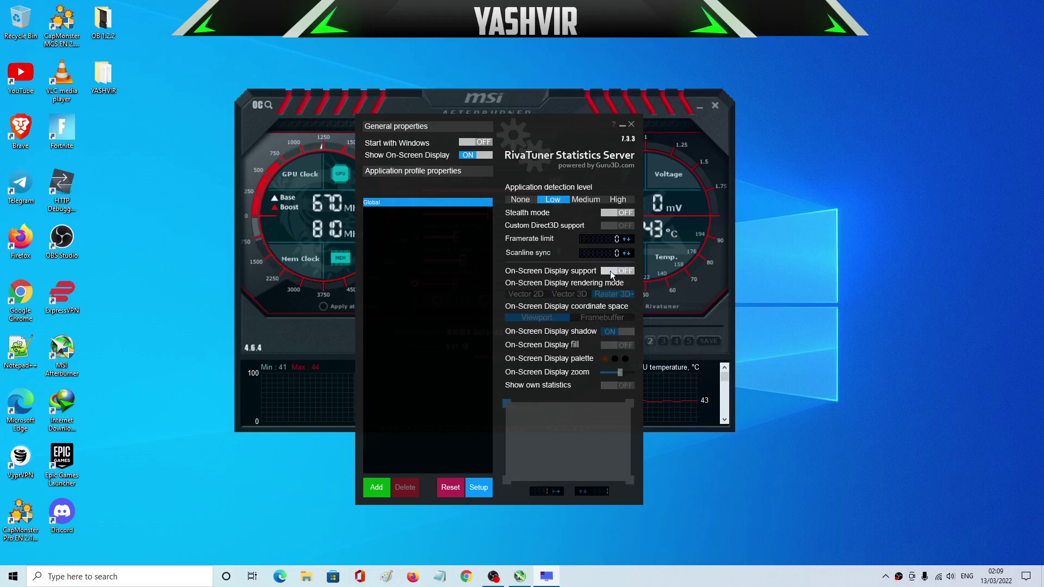
click(611, 274)
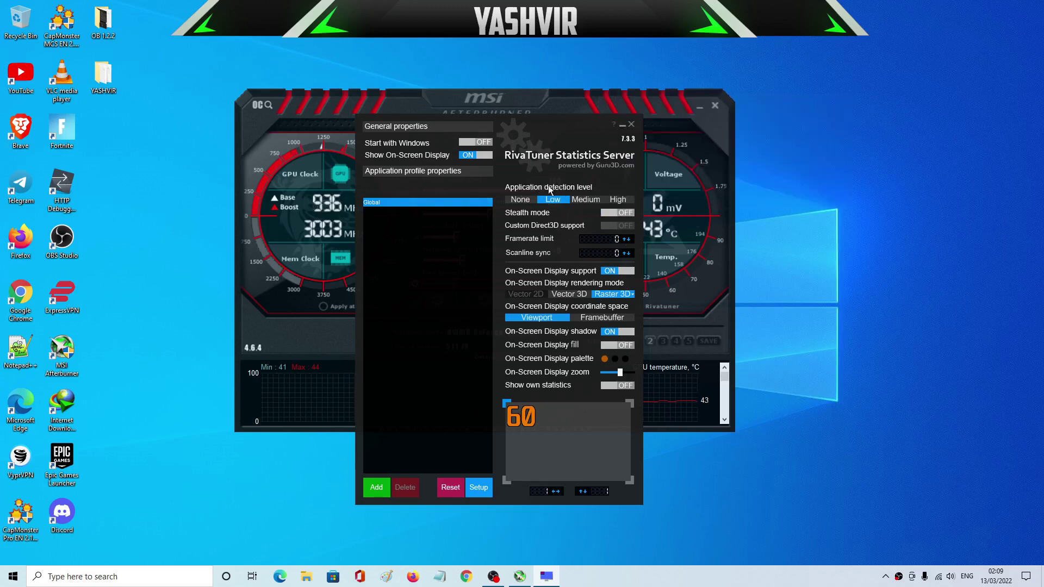
Cycle application detection through None, Medium and High, leave it at Low, and nudge the window upward
click(521, 200)
click(552, 199)
click(586, 200)
click(618, 201)
click(555, 200)
click(581, 200)
click(550, 199)
drag(553, 116, 556, 114)
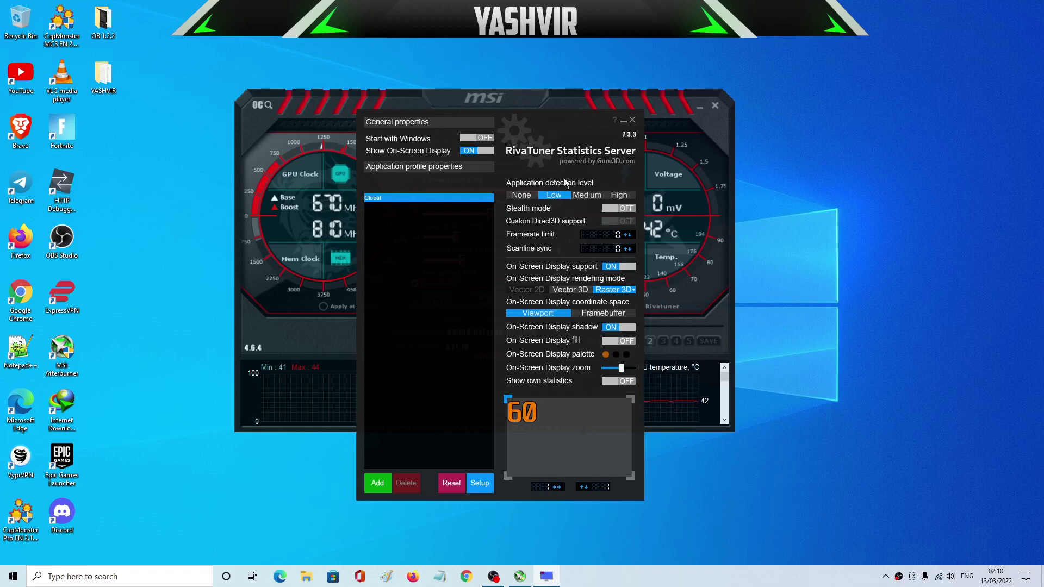
Minimise RivaTuner Statistics Server and MSI Afterburner, then refresh the Windows desktop
click(624, 122)
click(700, 106)
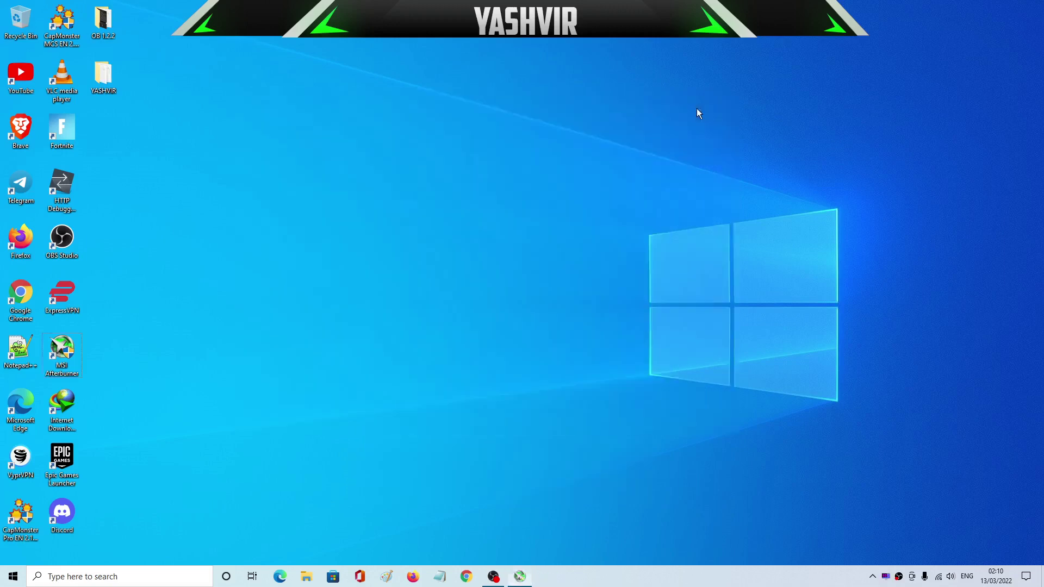
right_click(647, 208)
click(578, 240)
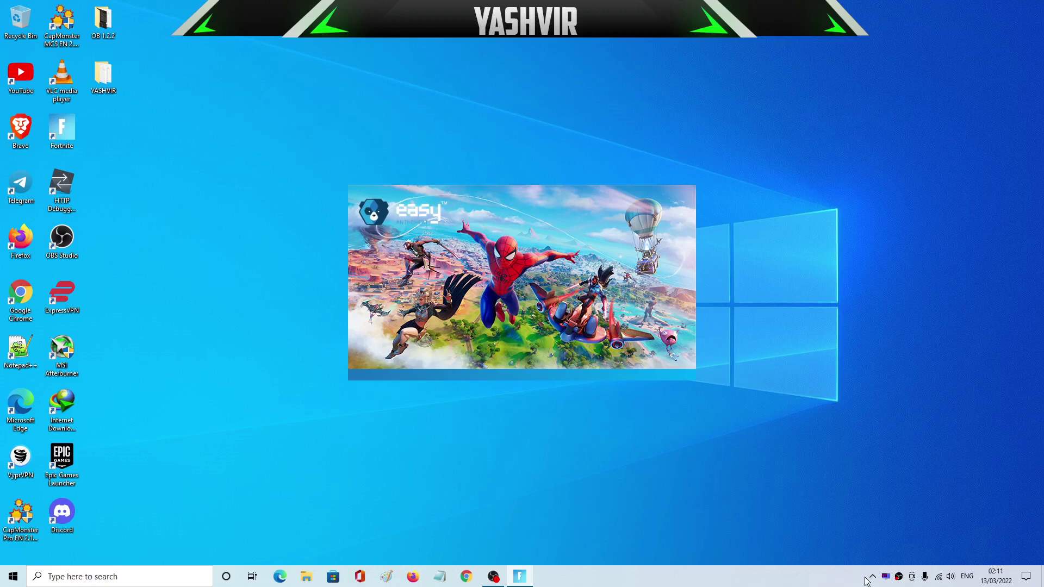
Move the Afterburner tray icon into the hidden-icons overflow
drag(886, 577, 910, 521)
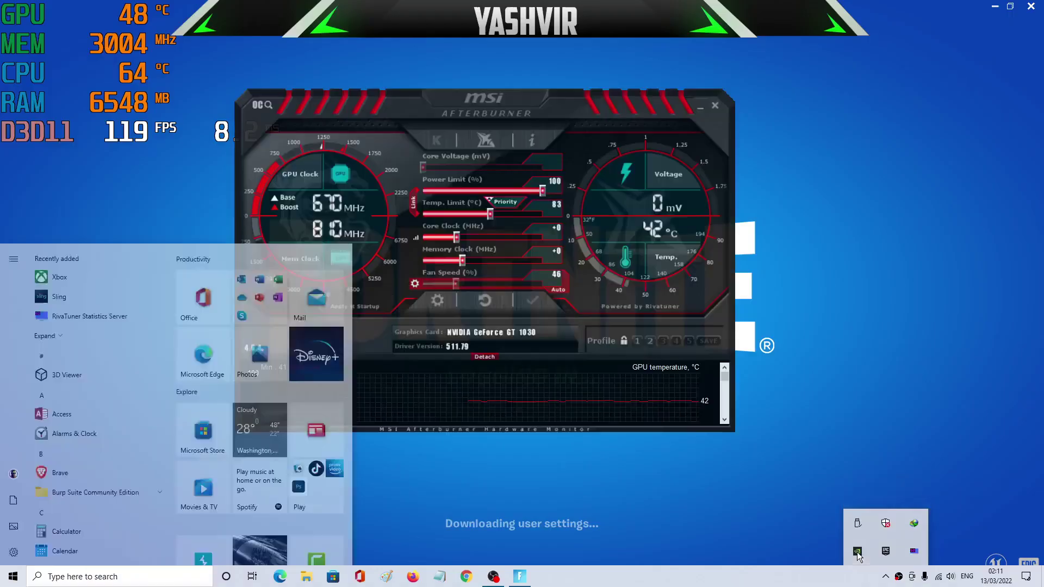
In Afterburner's monitoring properties, enable the CPU1, CPU2, CPU3 and CPU4 usage graphs
click(437, 299)
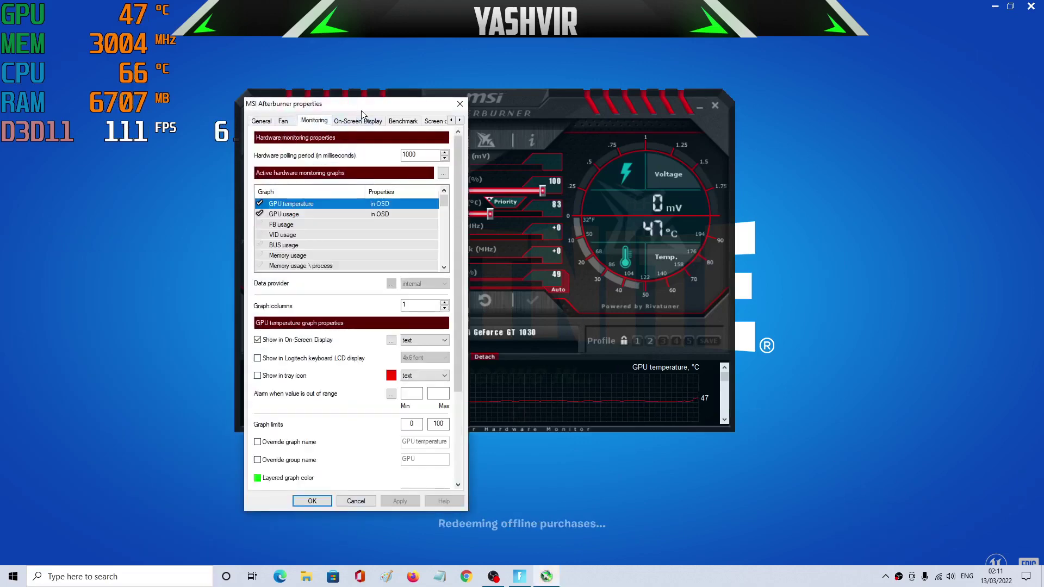
drag(373, 104, 522, 96)
drag(593, 195, 595, 222)
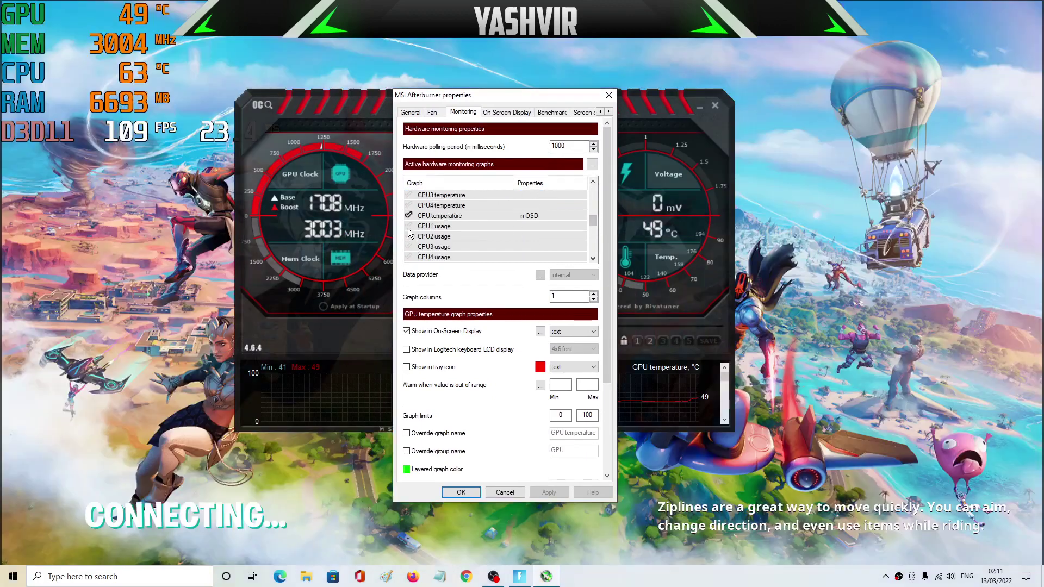
click(409, 225)
click(409, 236)
click(409, 246)
click(409, 257)
click(433, 226)
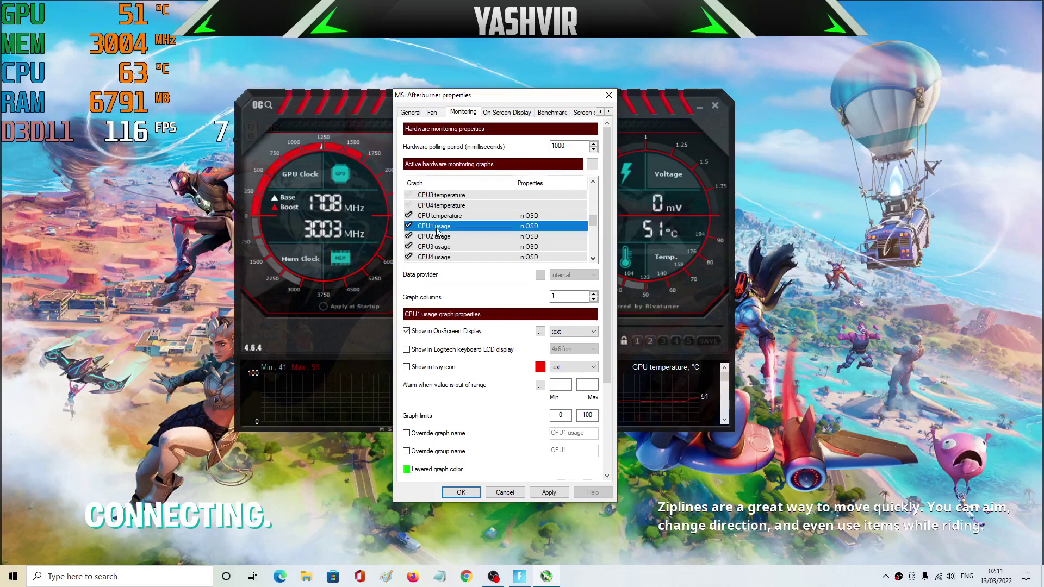
click(441, 236)
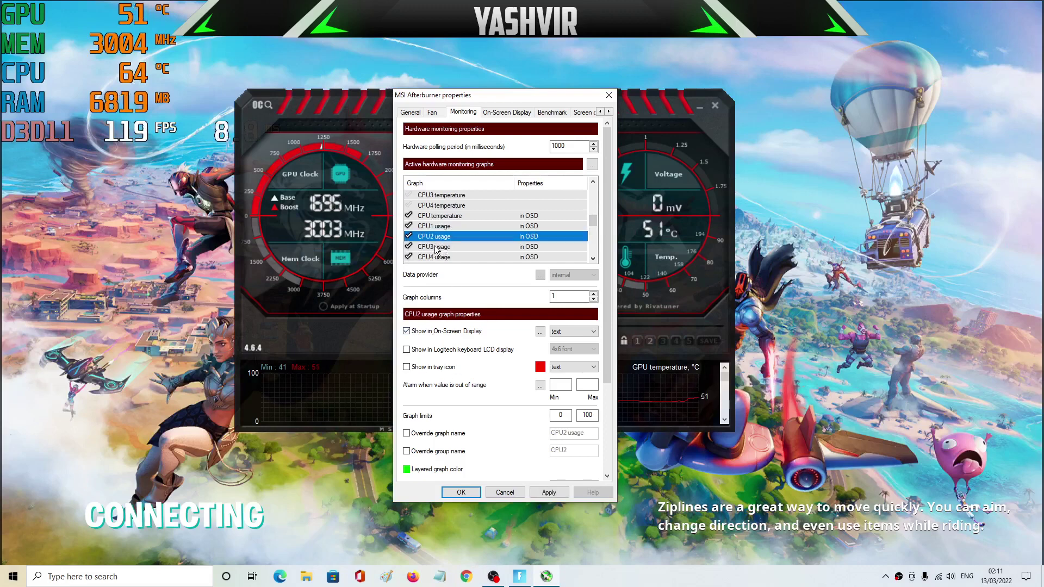
click(433, 246)
click(432, 256)
Enable the overall CPU usage graph and show it in the On-Screen Display
scroll(504, 228, down, 1)
scroll(505, 228, down, 1)
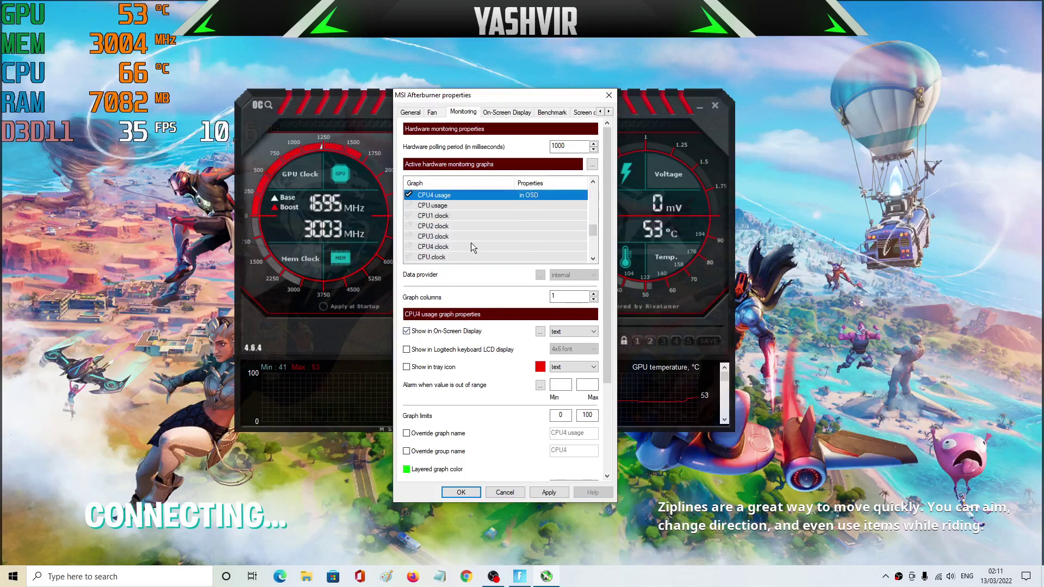
click(426, 206)
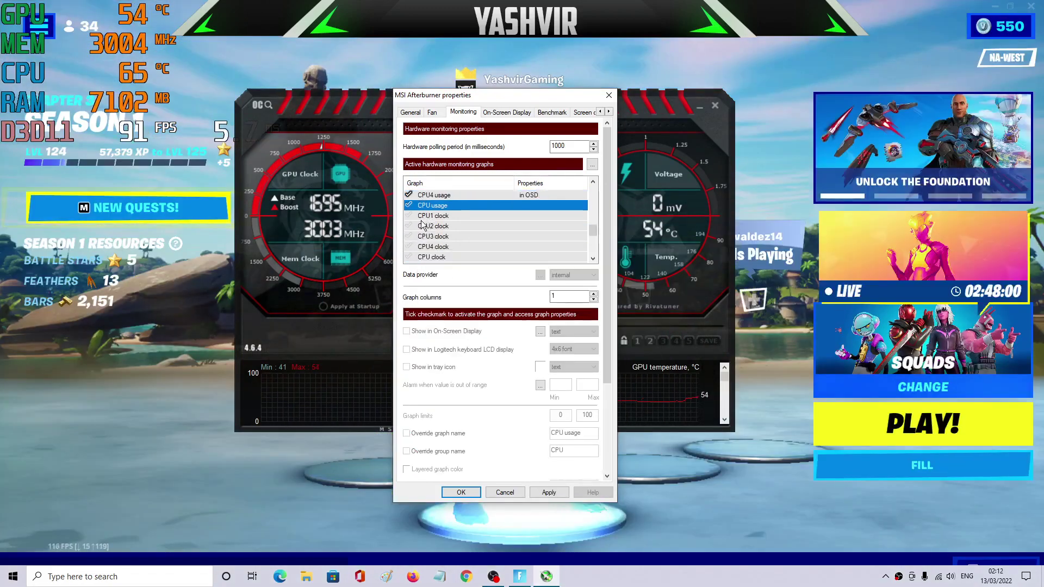
click(409, 205)
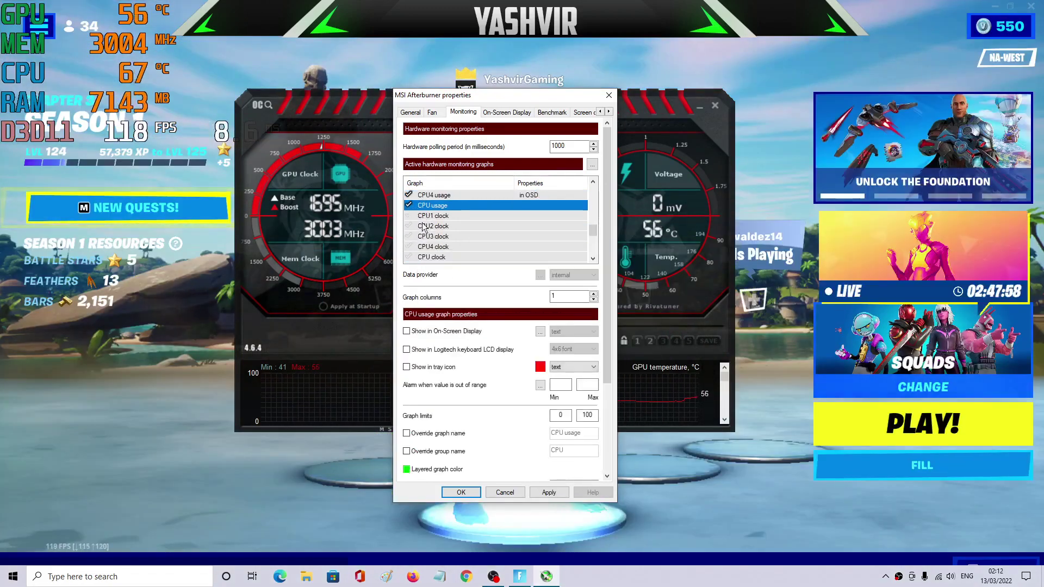
scroll(432, 242, up, 1)
click(440, 332)
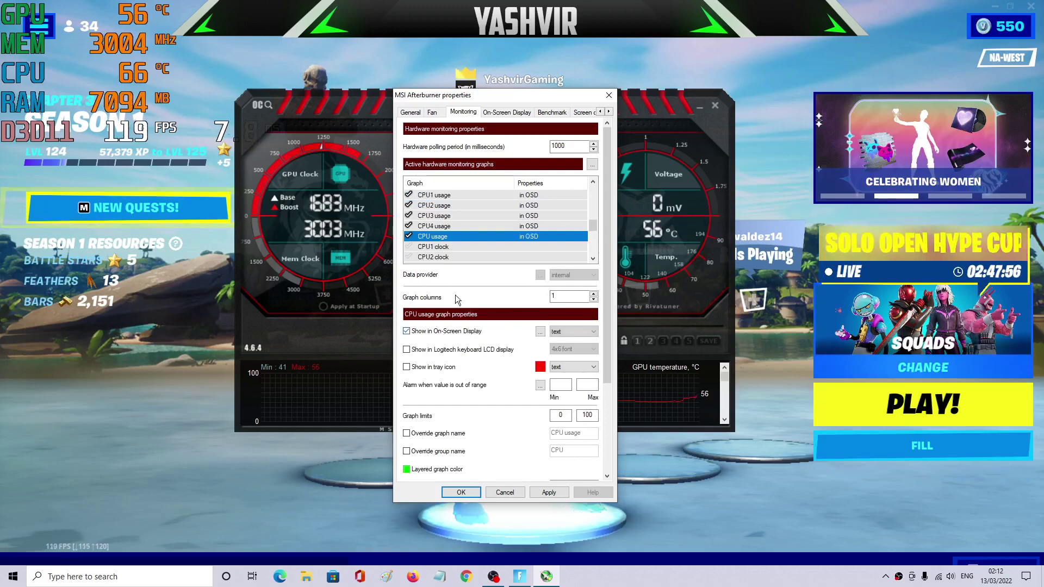
Enable the Framerate Max graph with Show in On-Screen Display, alongside Framerate 1% and 0.1% Low
scroll(467, 237, down, 4)
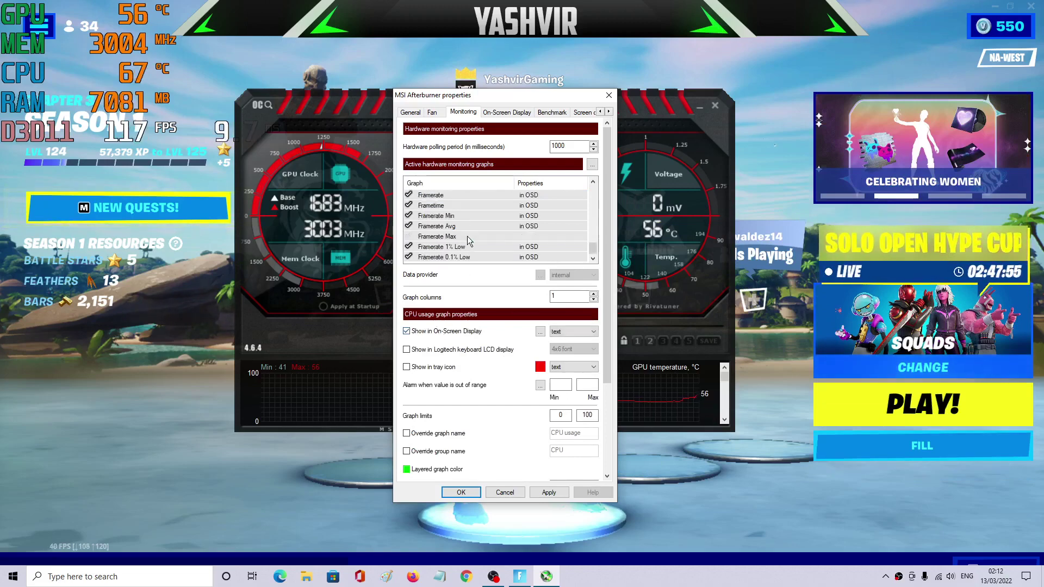
click(435, 247)
click(435, 257)
click(435, 239)
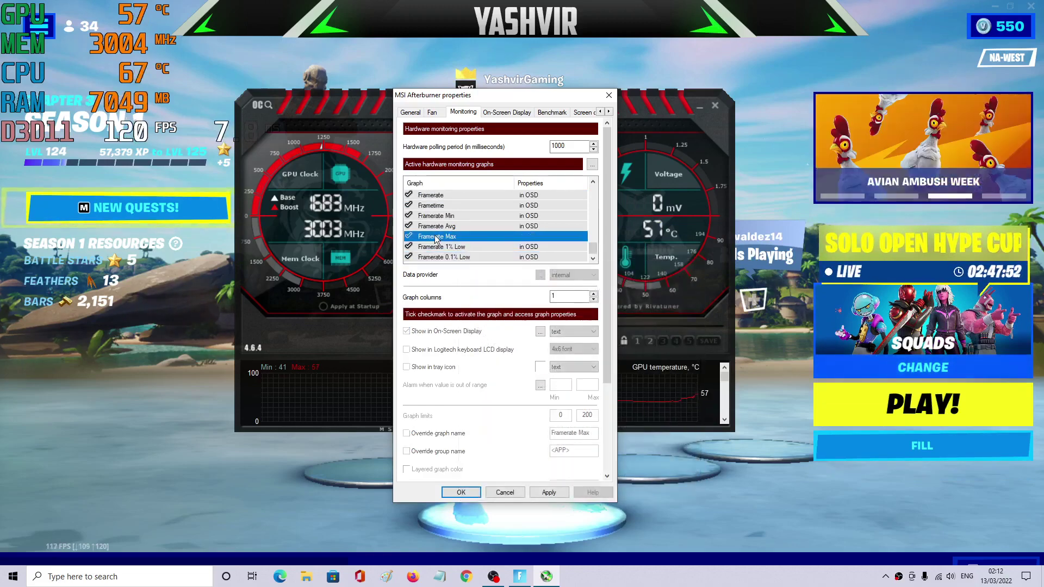
click(409, 236)
click(407, 331)
scroll(482, 245, up, 1)
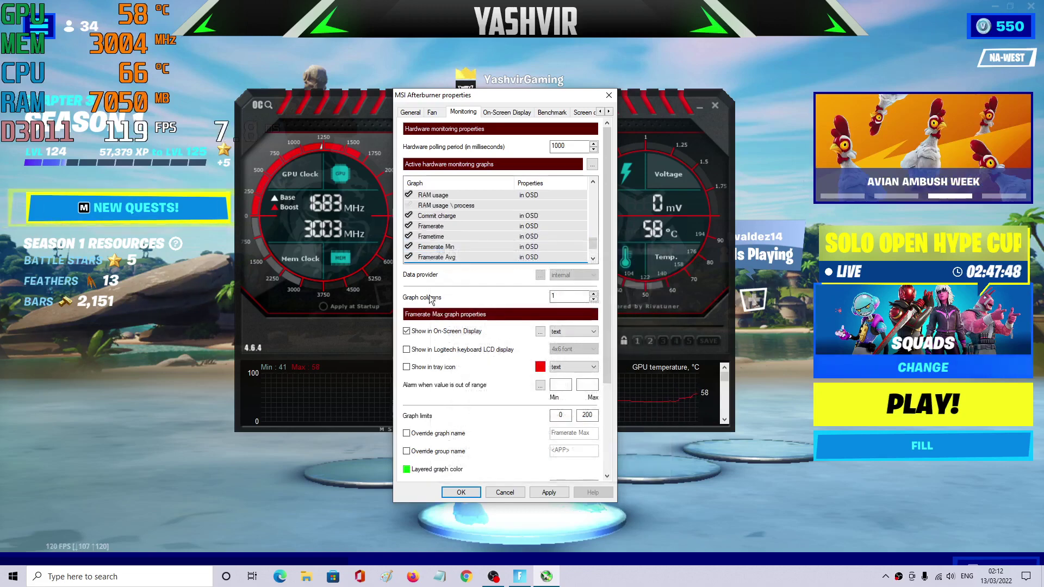
click(435, 216)
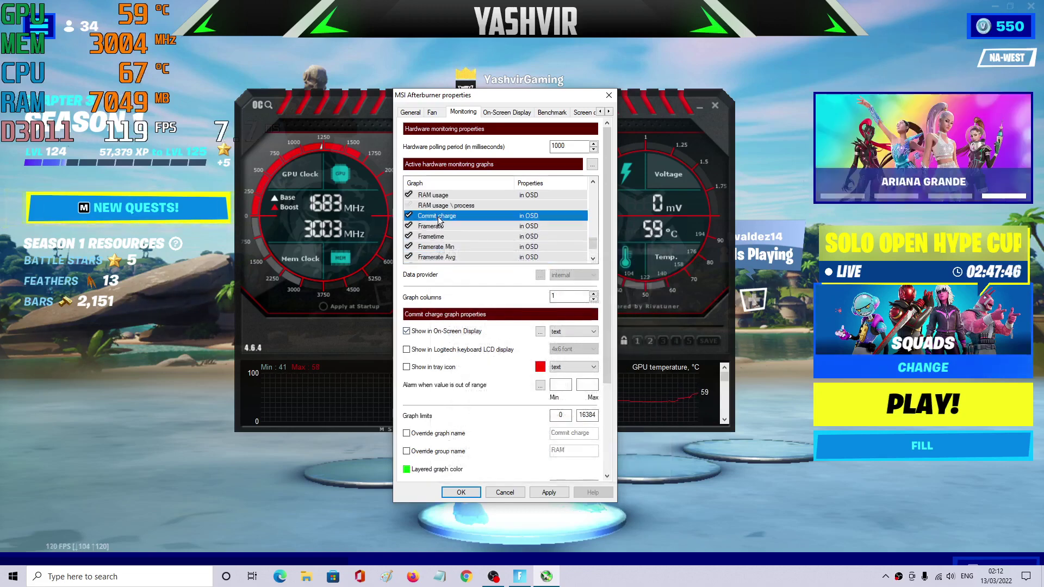
Apply the new monitoring choices in the MSI Afterburner properties dialog
click(544, 492)
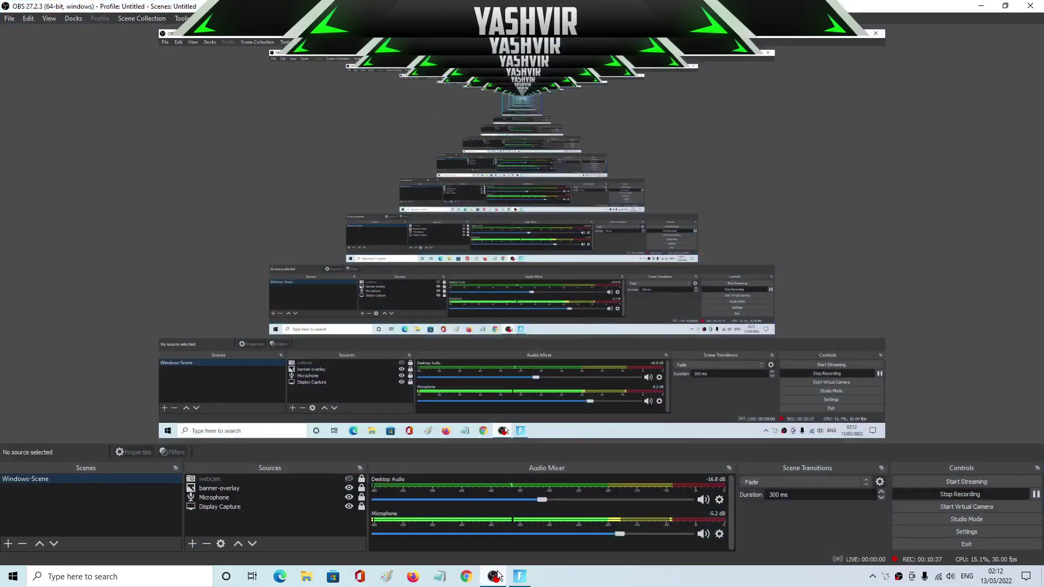
click(494, 576)
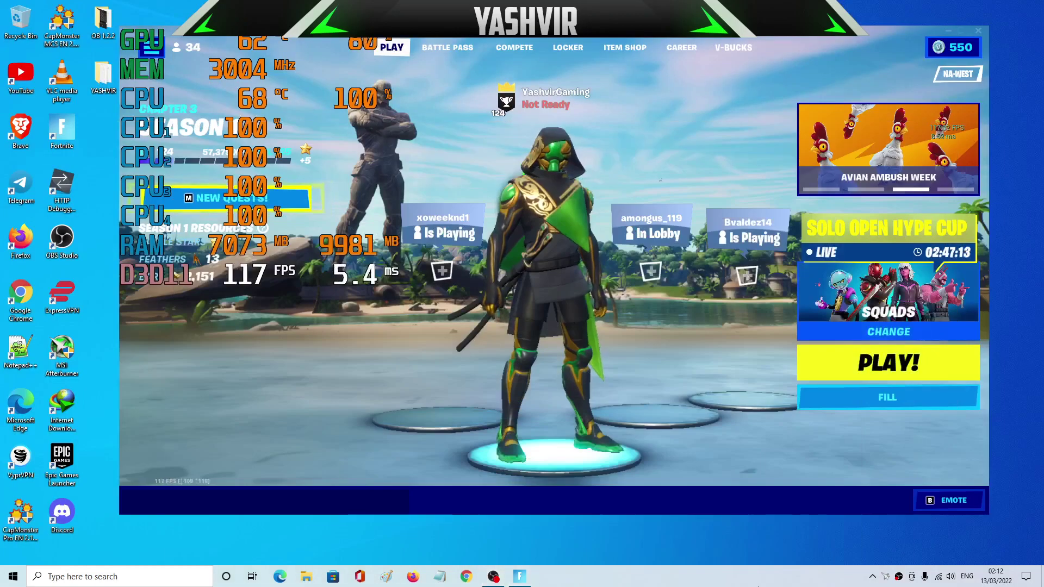